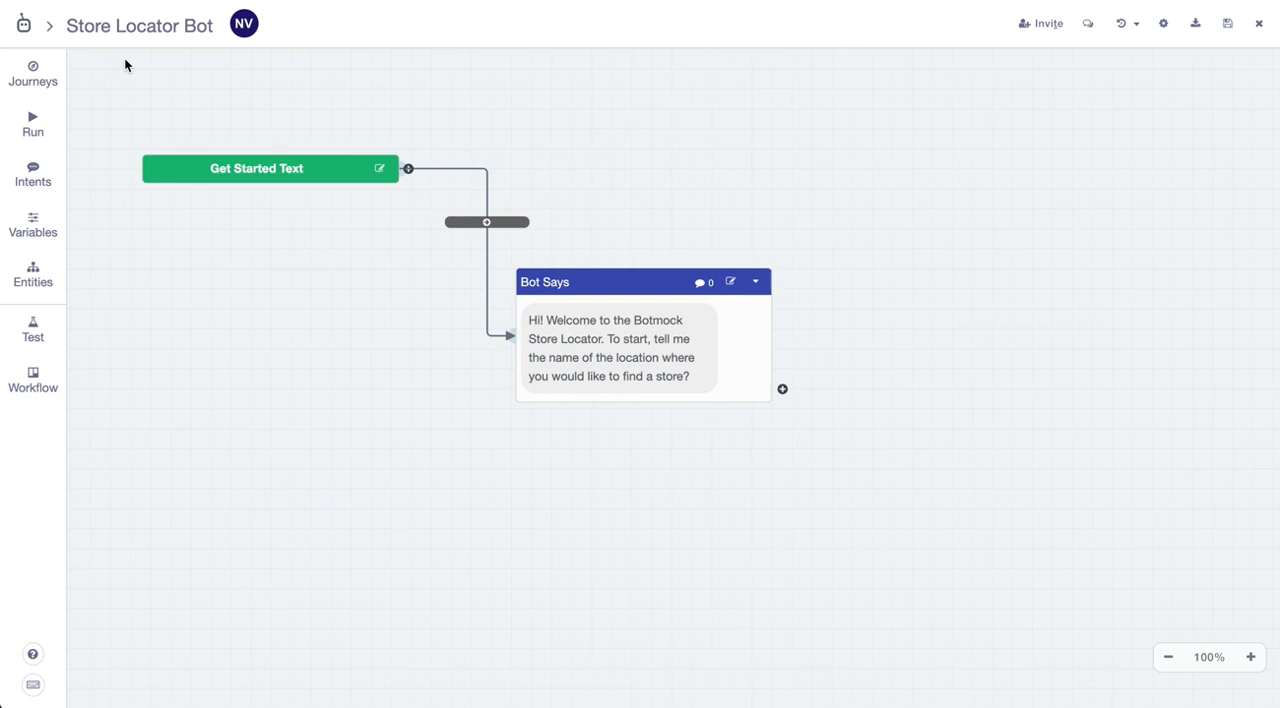
- Add a connected Bot Says message after the welcome message and place it to the right on the canvas
{"action": "left_click", "coordinate": [545, 226]}
{"action": "left_click", "coordinate": [782, 388]}
{"action": "left_click", "coordinate": [783, 390]}
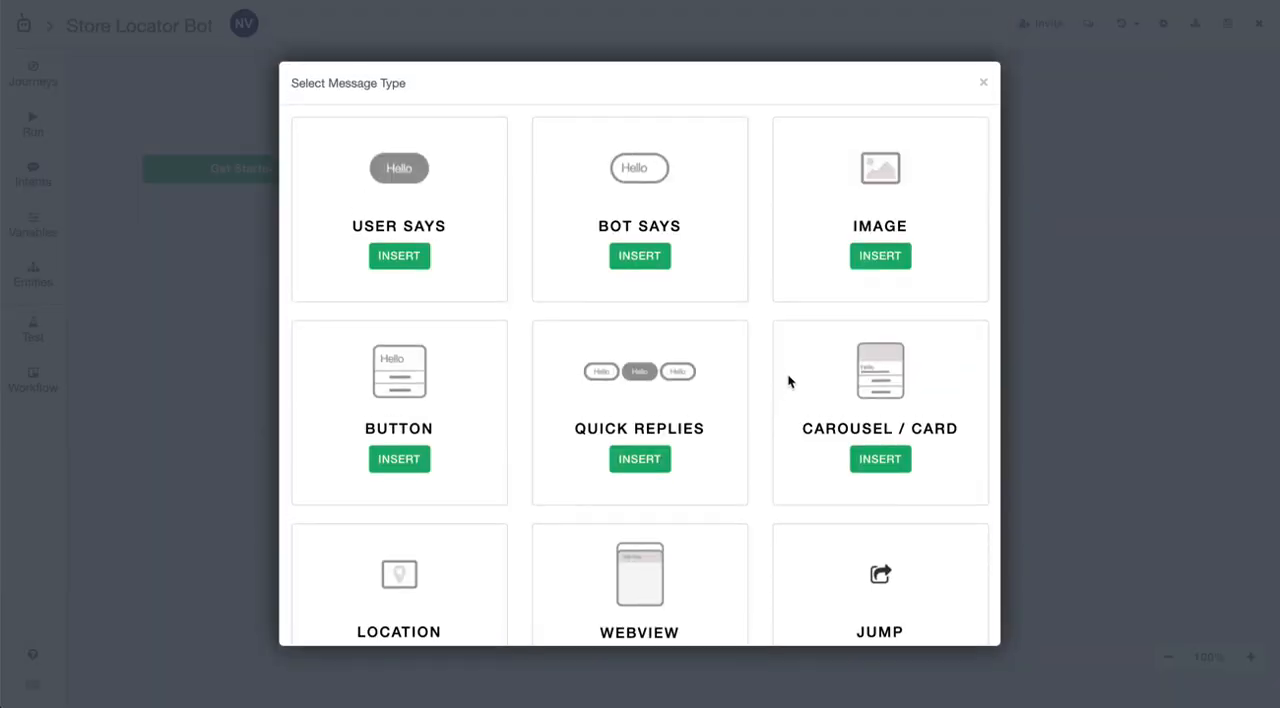
{"action": "left_click", "coordinate": [648, 259]}
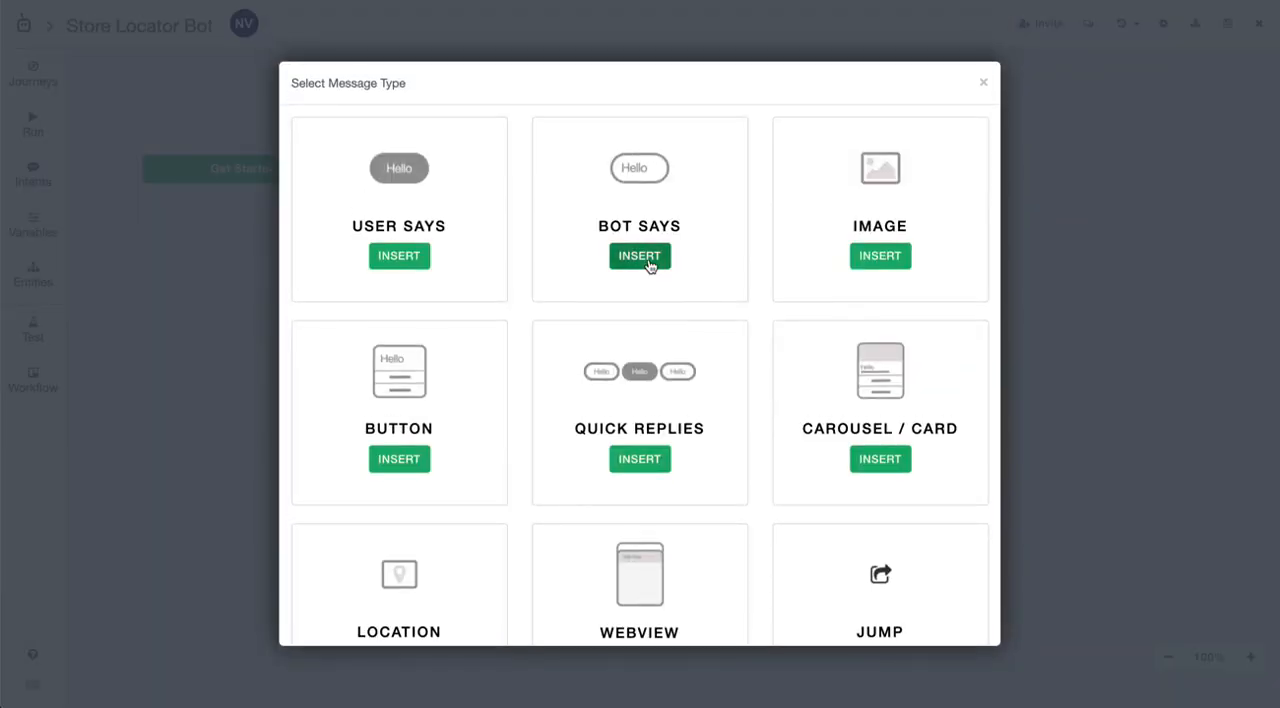
{"action": "left_click_drag", "start_coordinate": [957, 283], "coordinate": [964, 310]}
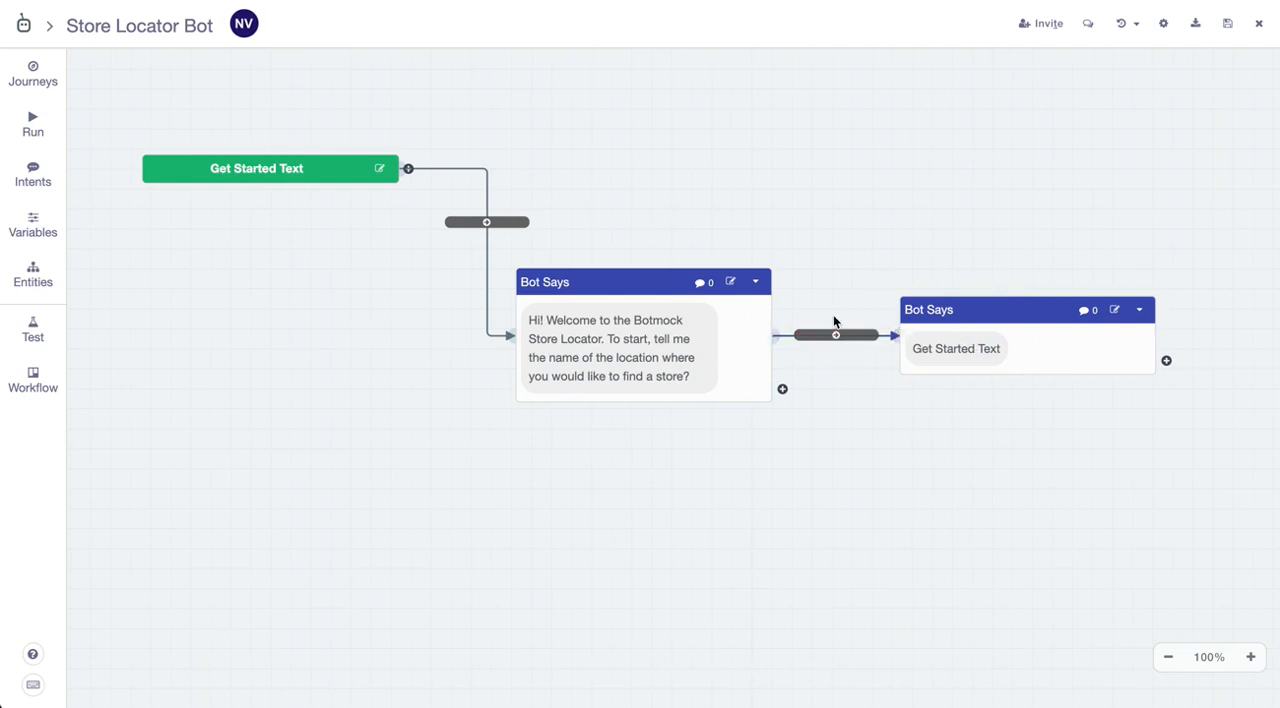
- Set the new Bot Says message's text to "Sure! Let me show you the stores in Location" and save it
{"action": "left_click", "coordinate": [926, 350]}
{"action": "triple_click", "coordinate": [602, 252]}
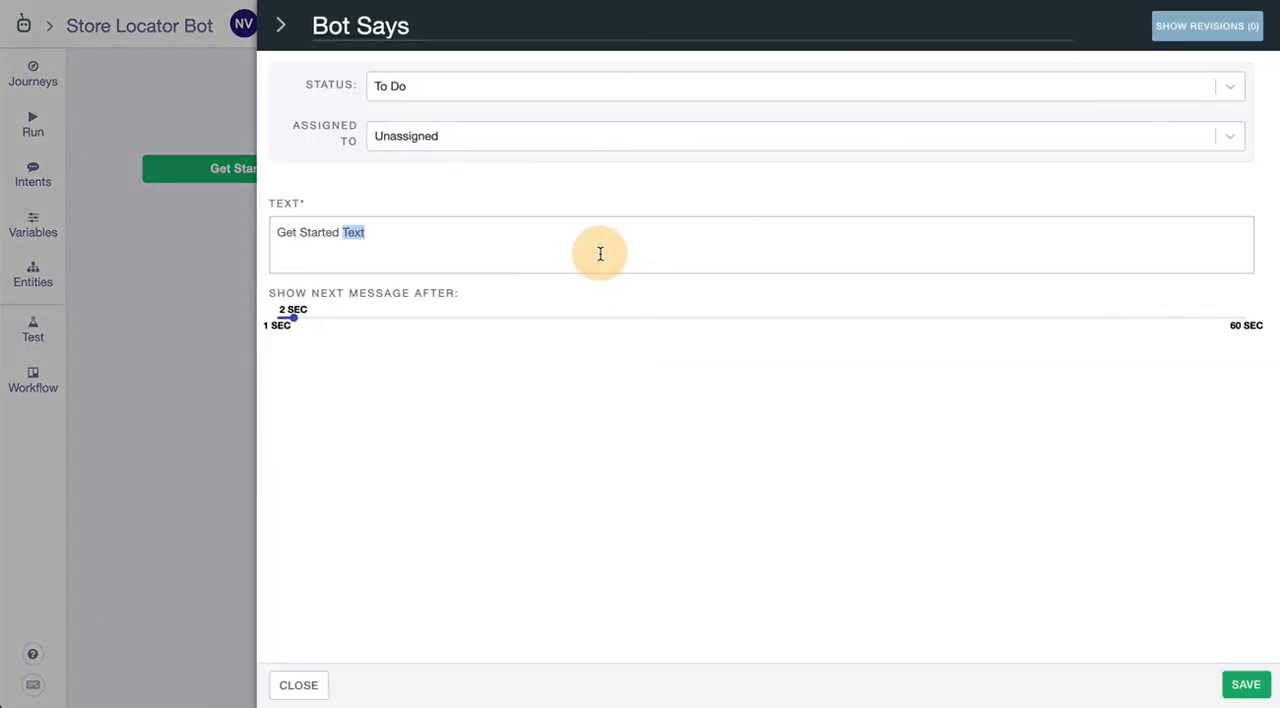
{"action": "type", "text": "Sure! Let"}
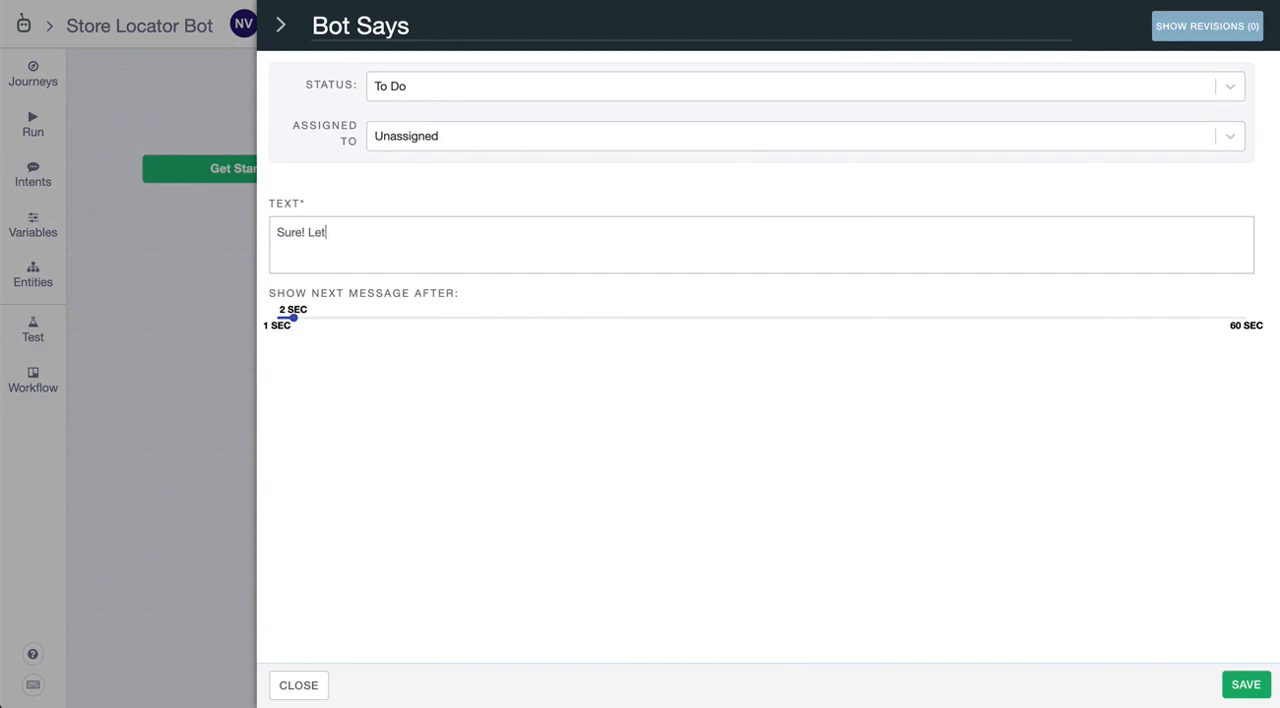
{"action": "type", "text": " me show you the stores in Location"}
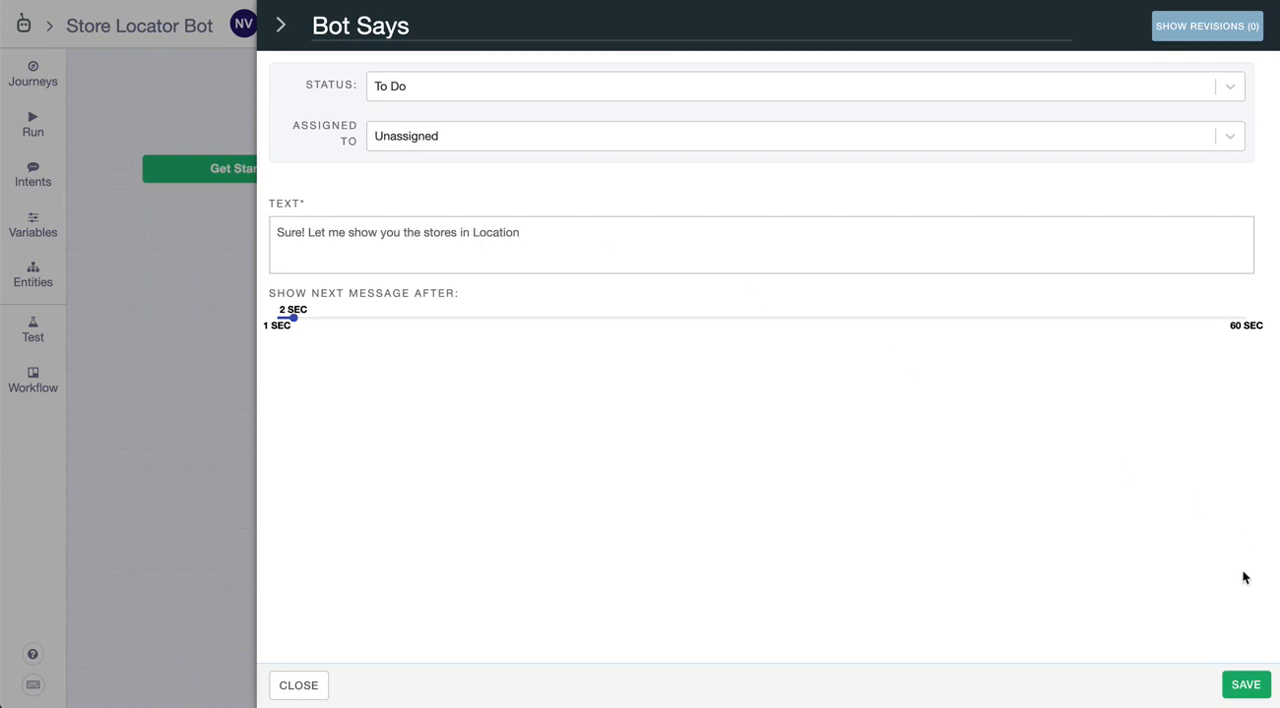
{"action": "left_click", "coordinate": [1250, 672]}
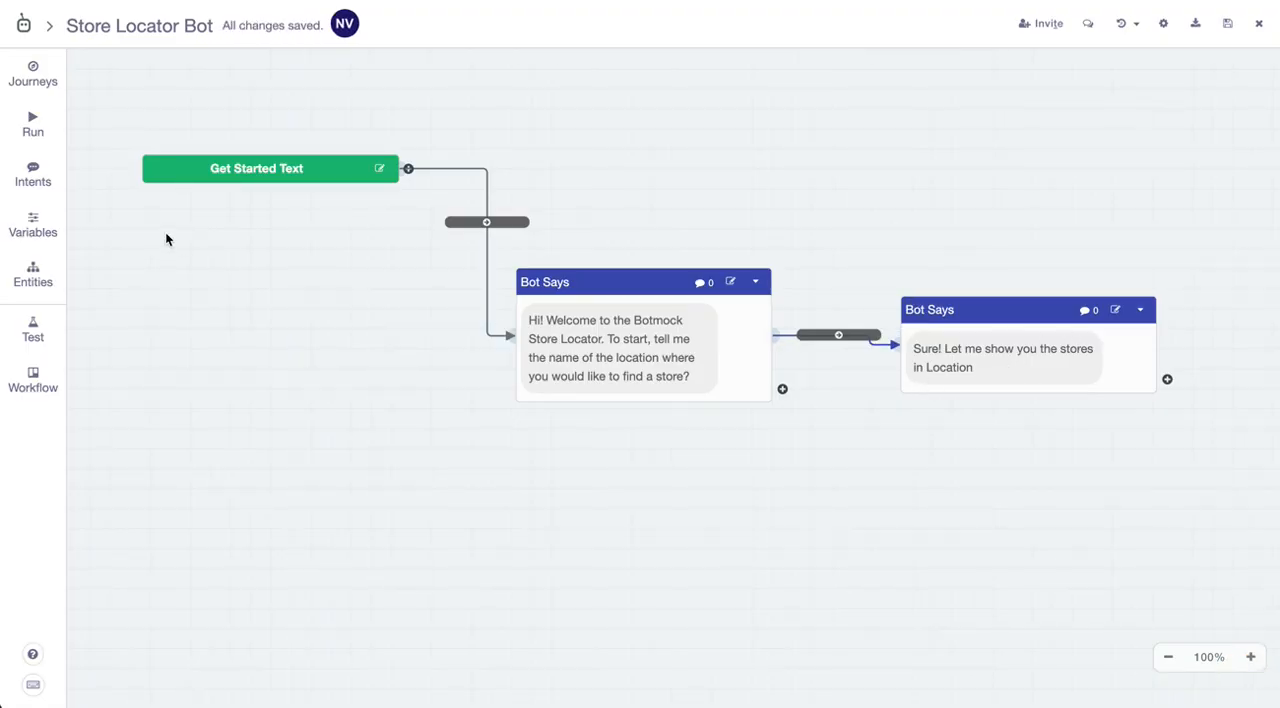
- Create a new intent named LocationIntent without training phrases
{"action": "left_click", "coordinate": [38, 178]}
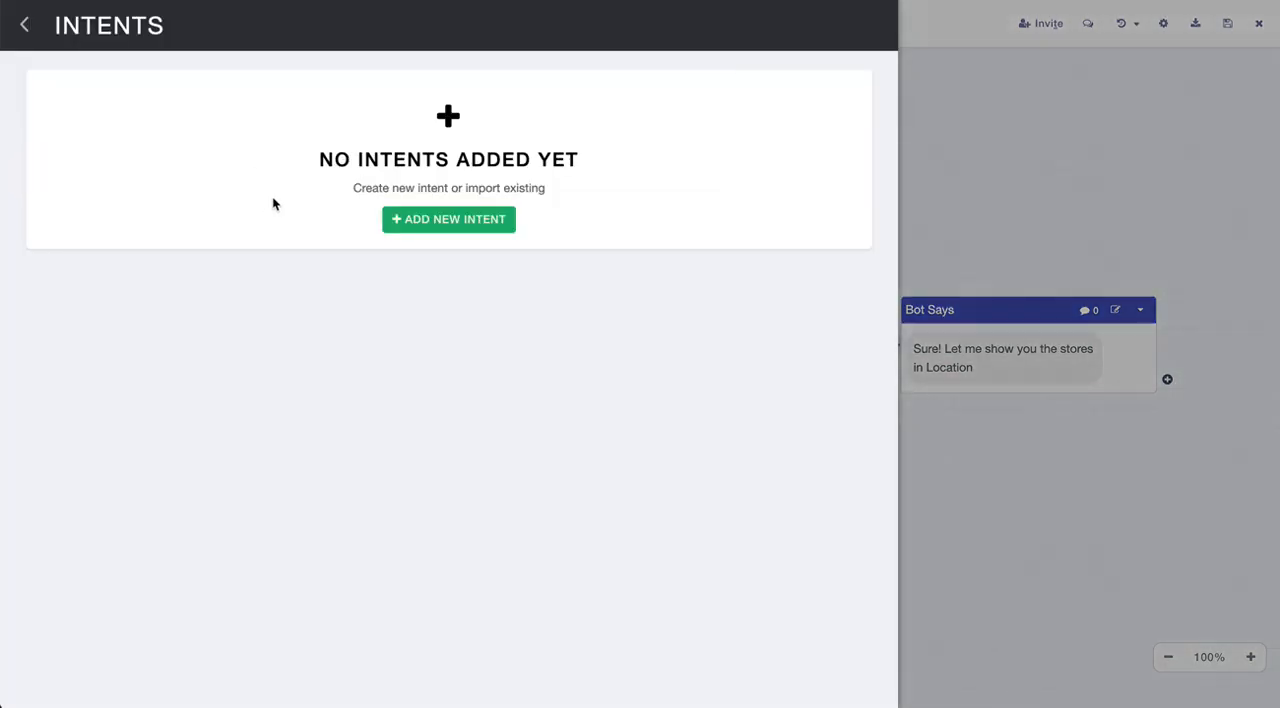
{"action": "left_click", "coordinate": [413, 218]}
{"action": "left_click", "coordinate": [414, 272]}
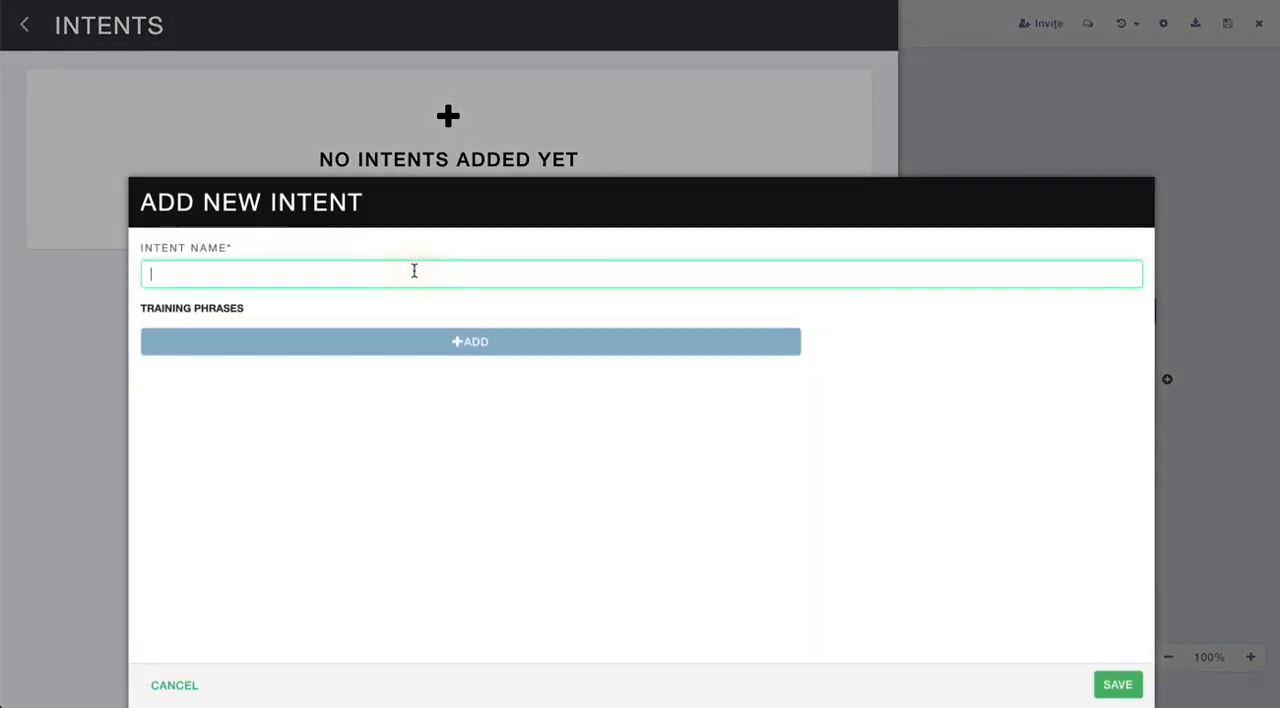
{"action": "type", "text": "LocationIntent"}
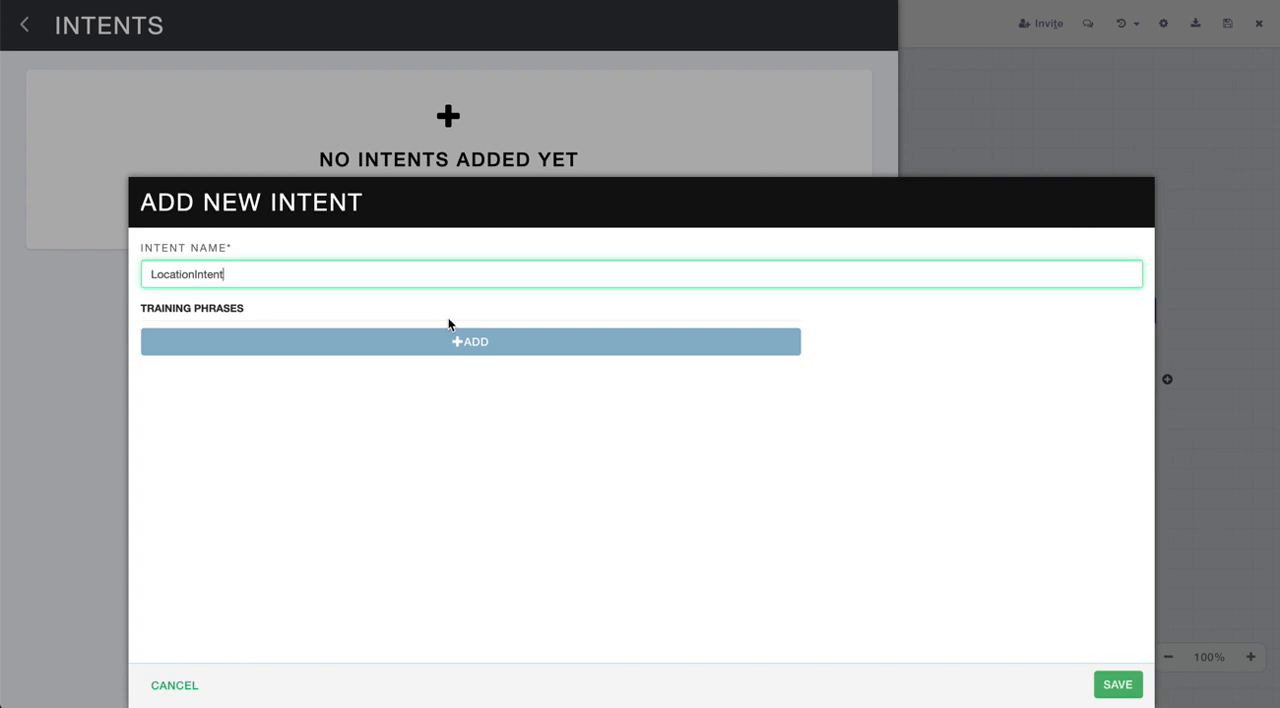
{"action": "left_click", "coordinate": [1120, 684]}
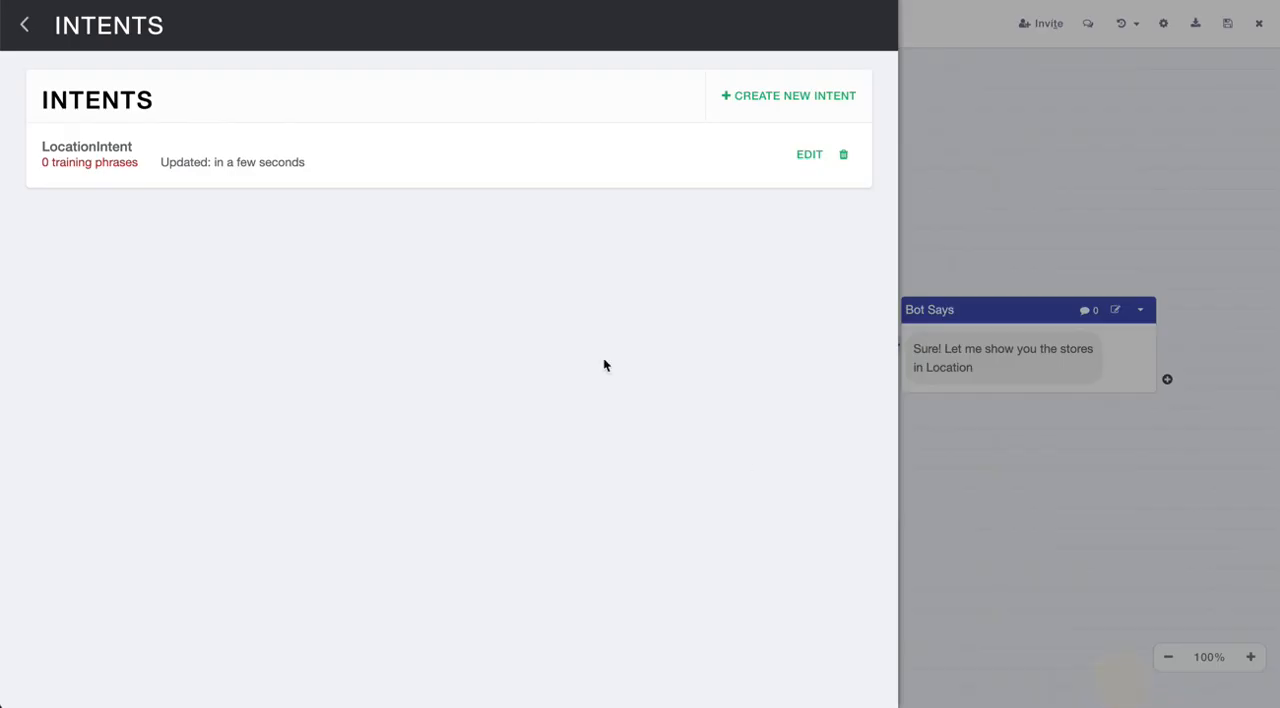
{"action": "left_click", "coordinate": [24, 26]}
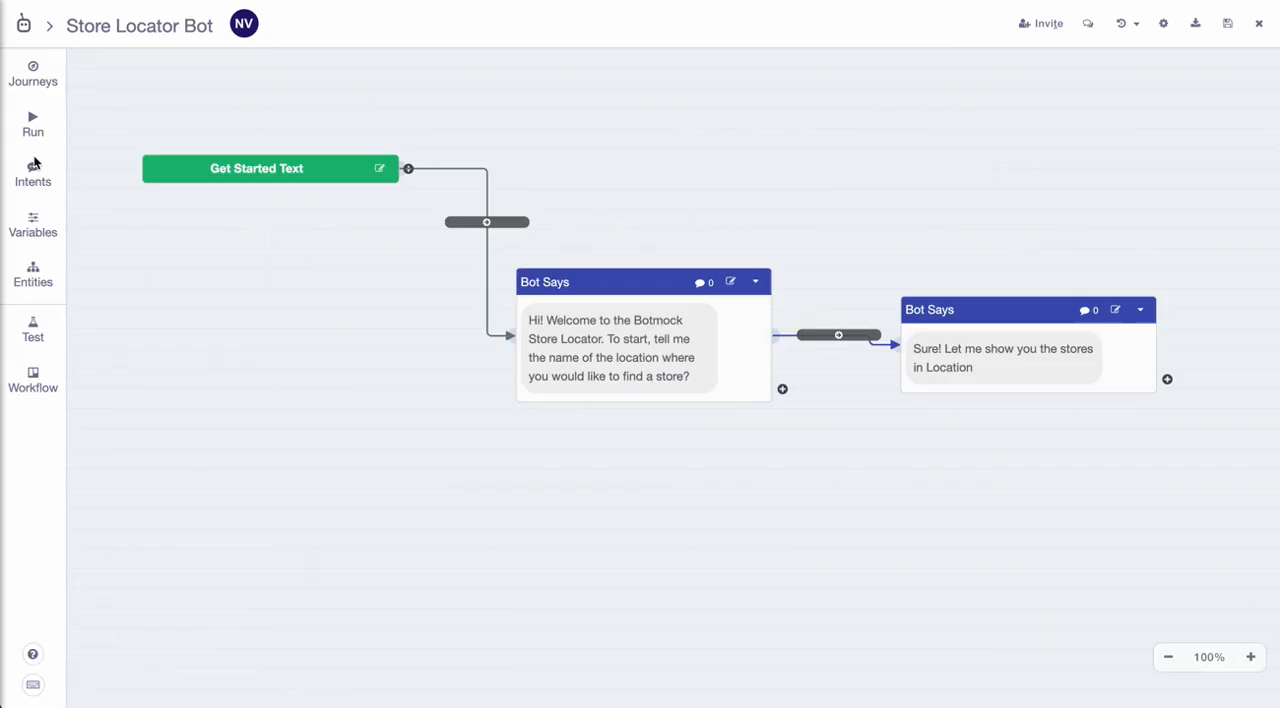
- Create a text variable named Location with the City entity type
{"action": "left_click", "coordinate": [33, 224]}
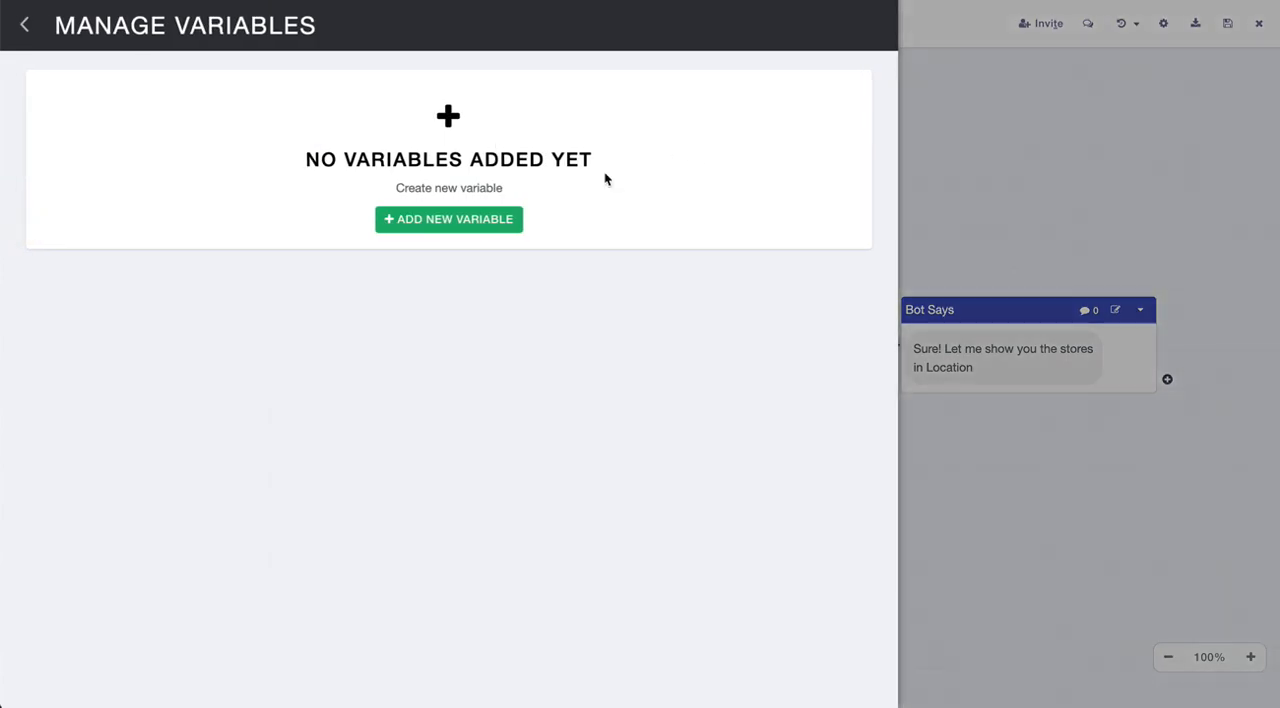
{"action": "left_click", "coordinate": [466, 222]}
{"action": "left_click", "coordinate": [452, 277]}
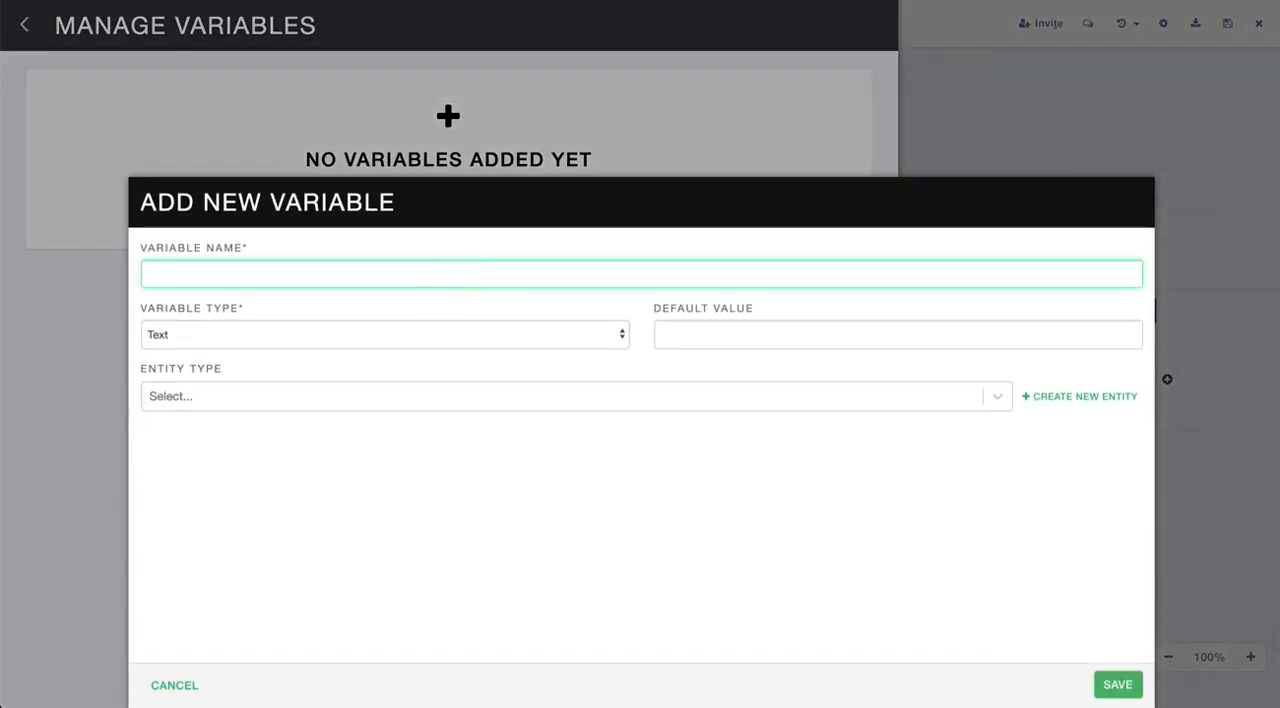
{"action": "type", "text": "Location"}
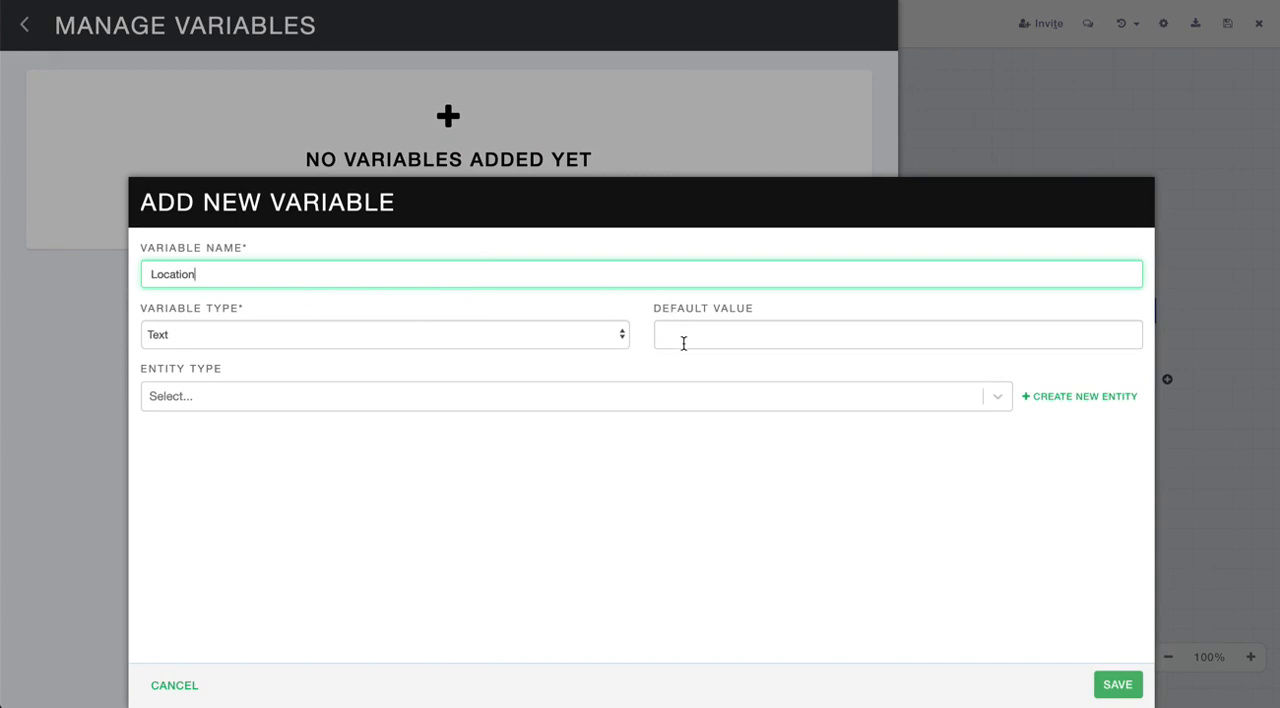
{"action": "left_click", "coordinate": [727, 394]}
{"action": "scroll", "coordinate": [623, 477], "scroll_direction": "down", "scroll_amount": 3}
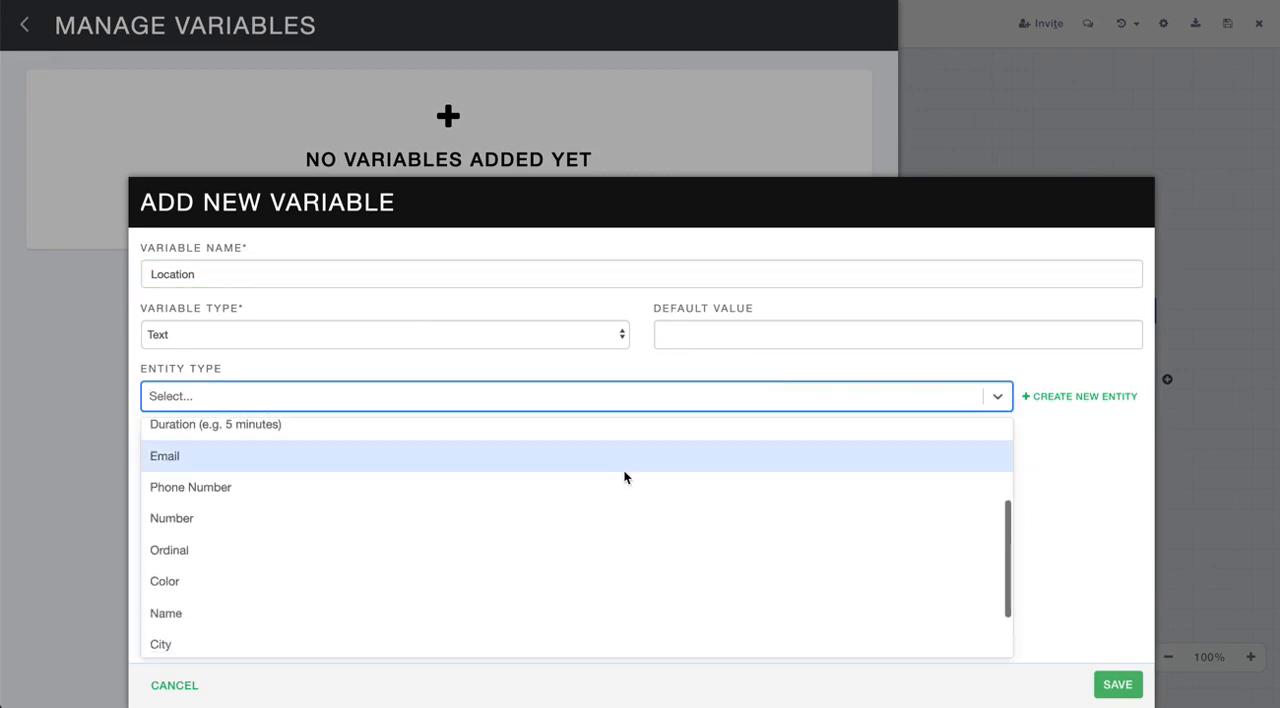
{"action": "left_click", "coordinate": [458, 644]}
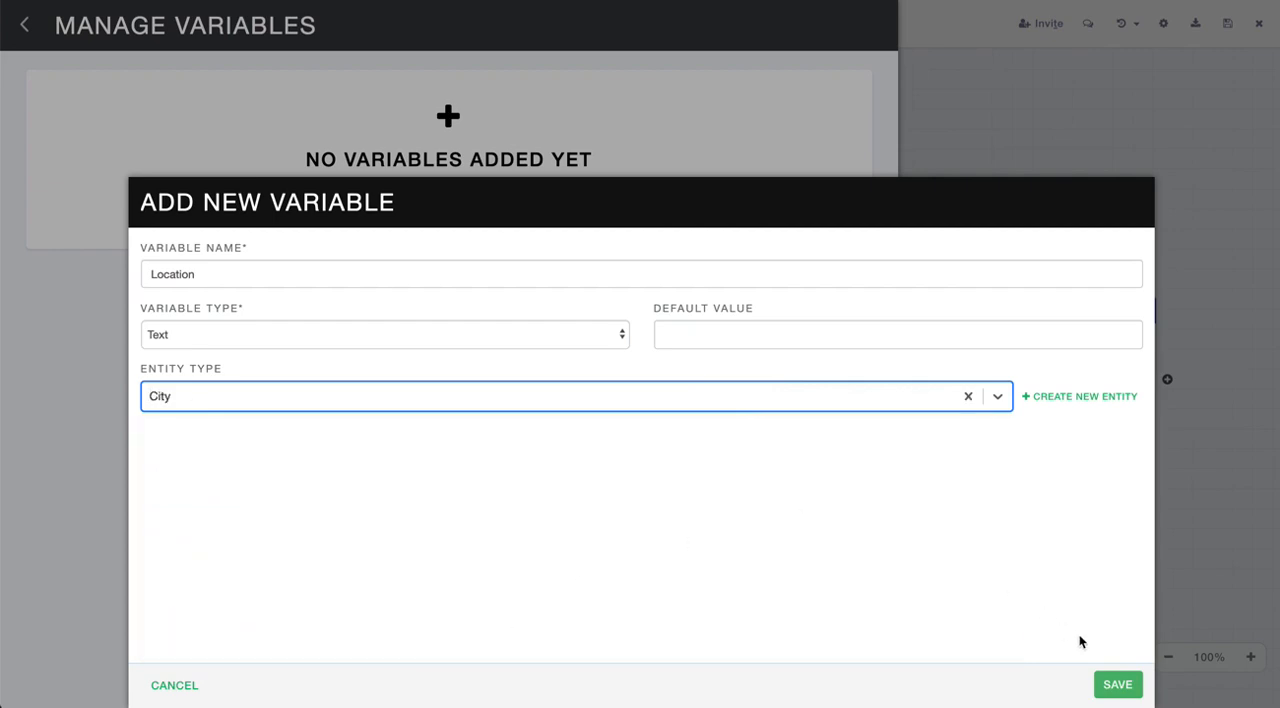
{"action": "left_click", "coordinate": [1115, 685]}
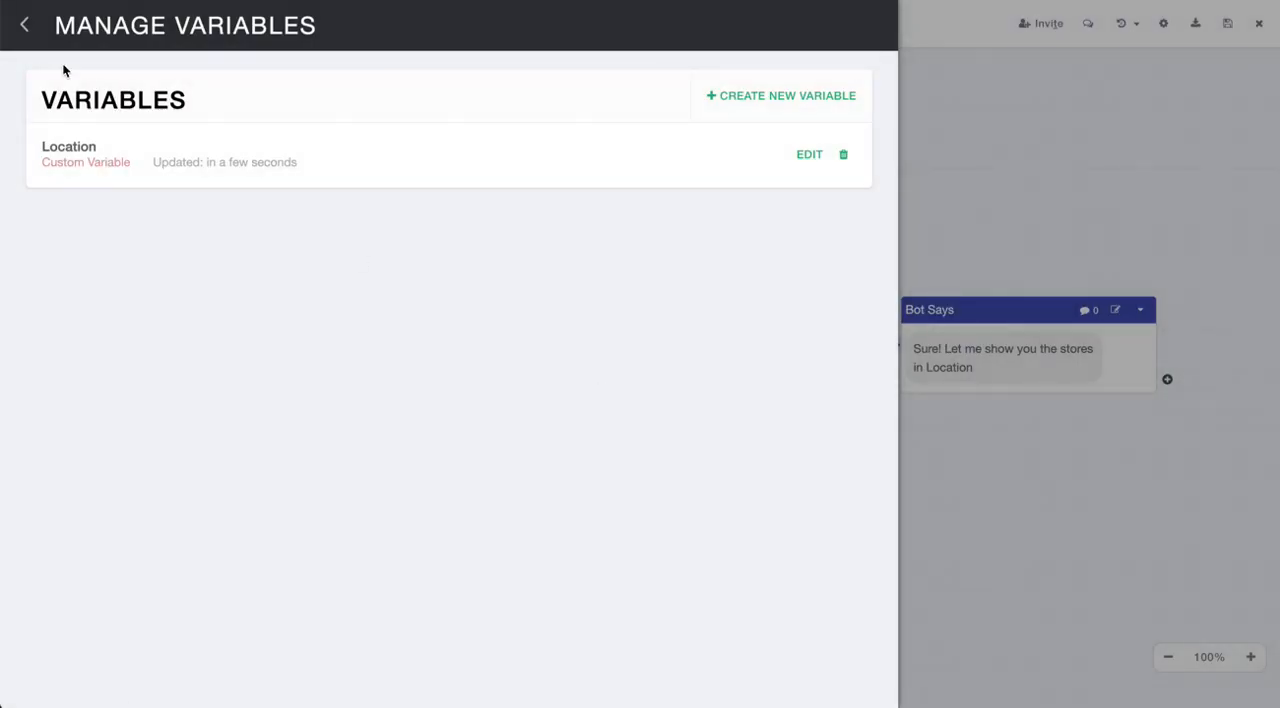
{"action": "left_click", "coordinate": [24, 30]}
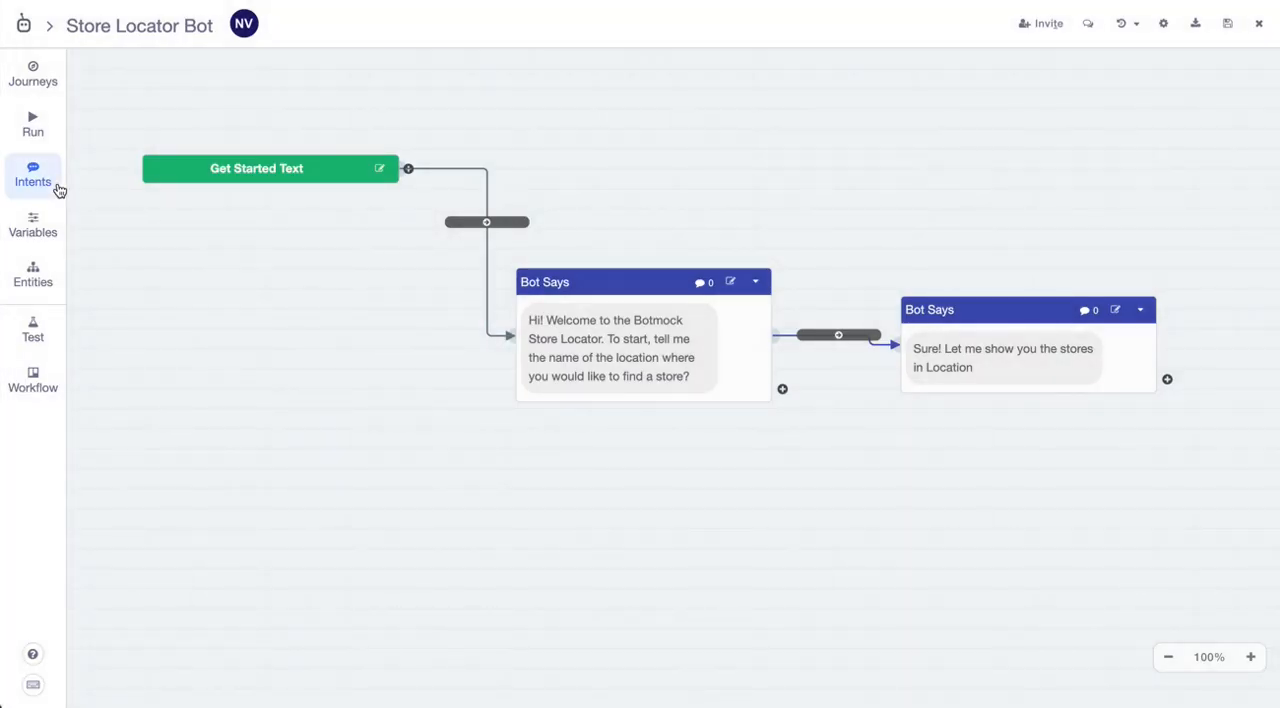
- Add the Location variable, %Location%, as a training phrase of LocationIntent
{"action": "left_click", "coordinate": [55, 185]}
{"action": "left_click", "coordinate": [800, 154]}
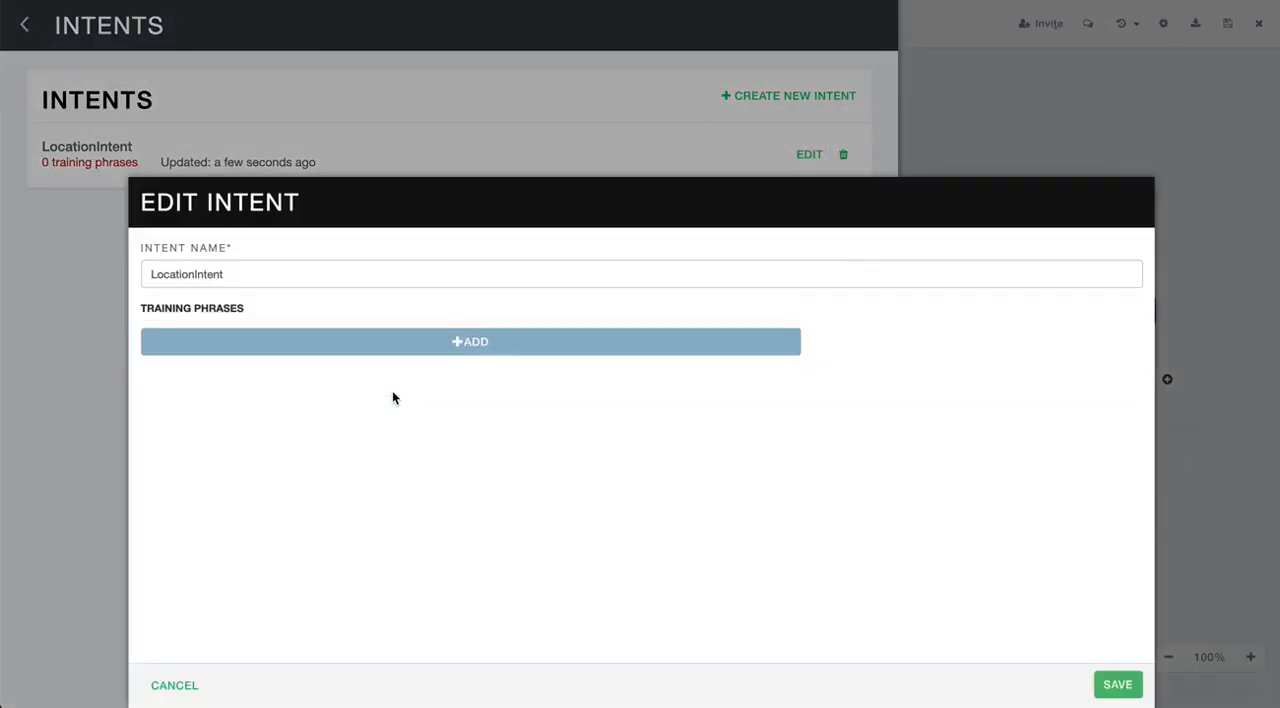
{"action": "left_click", "coordinate": [413, 344]}
{"action": "left_click", "coordinate": [406, 356]}
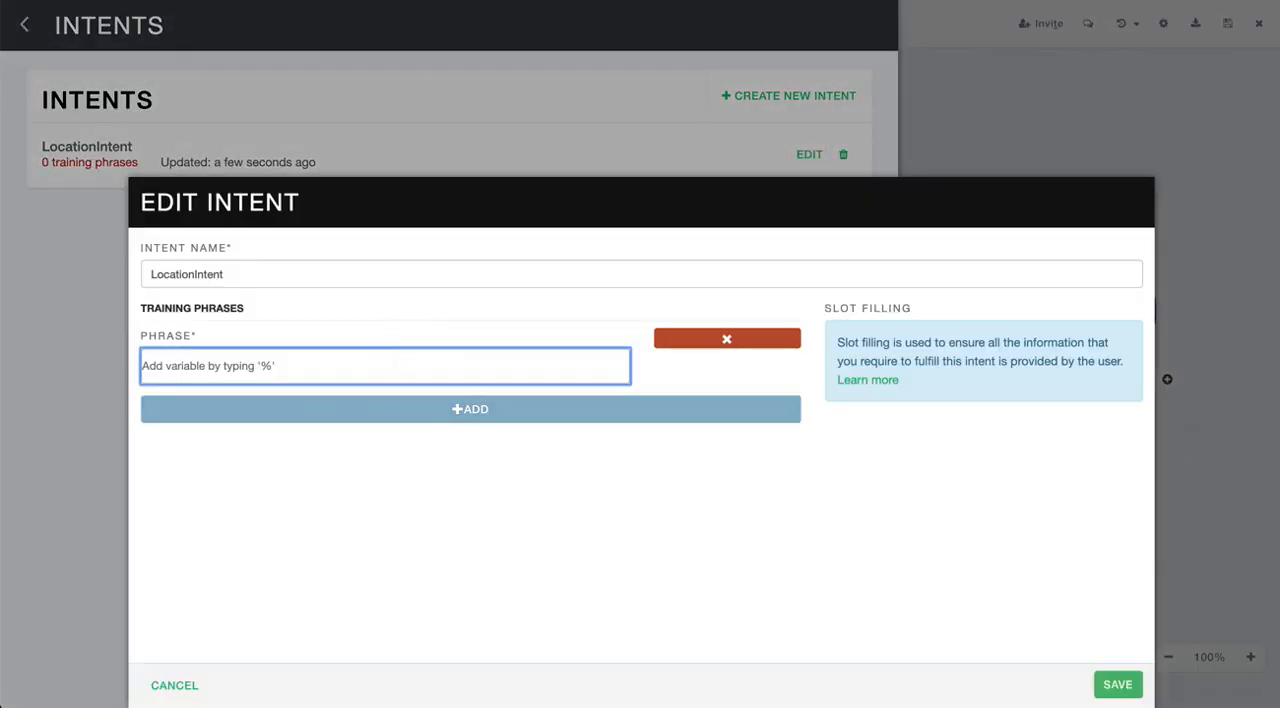
{"action": "type", "text": "%loc"}
{"action": "key", "text": "Return"}
- Add a second training phrase "I am in %Location%" to LocationIntent and save the intent
{"action": "left_click", "coordinate": [455, 409]}
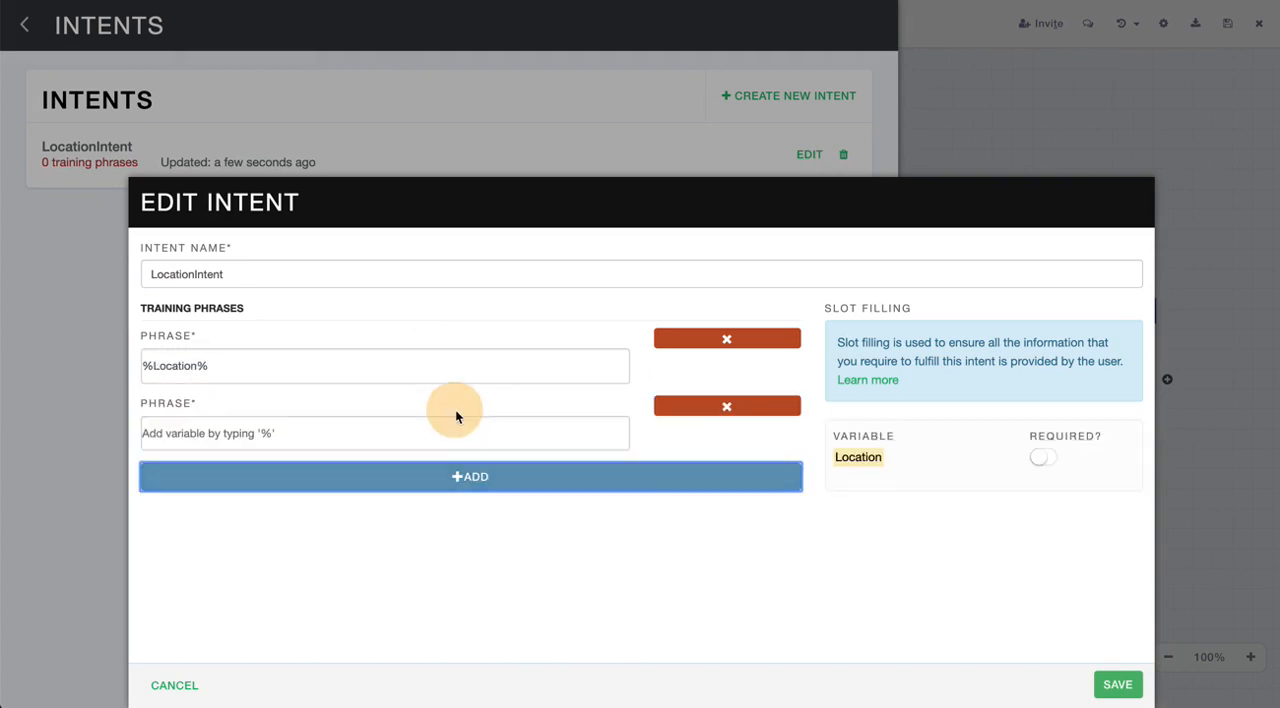
{"action": "type", "text": "I am in "}
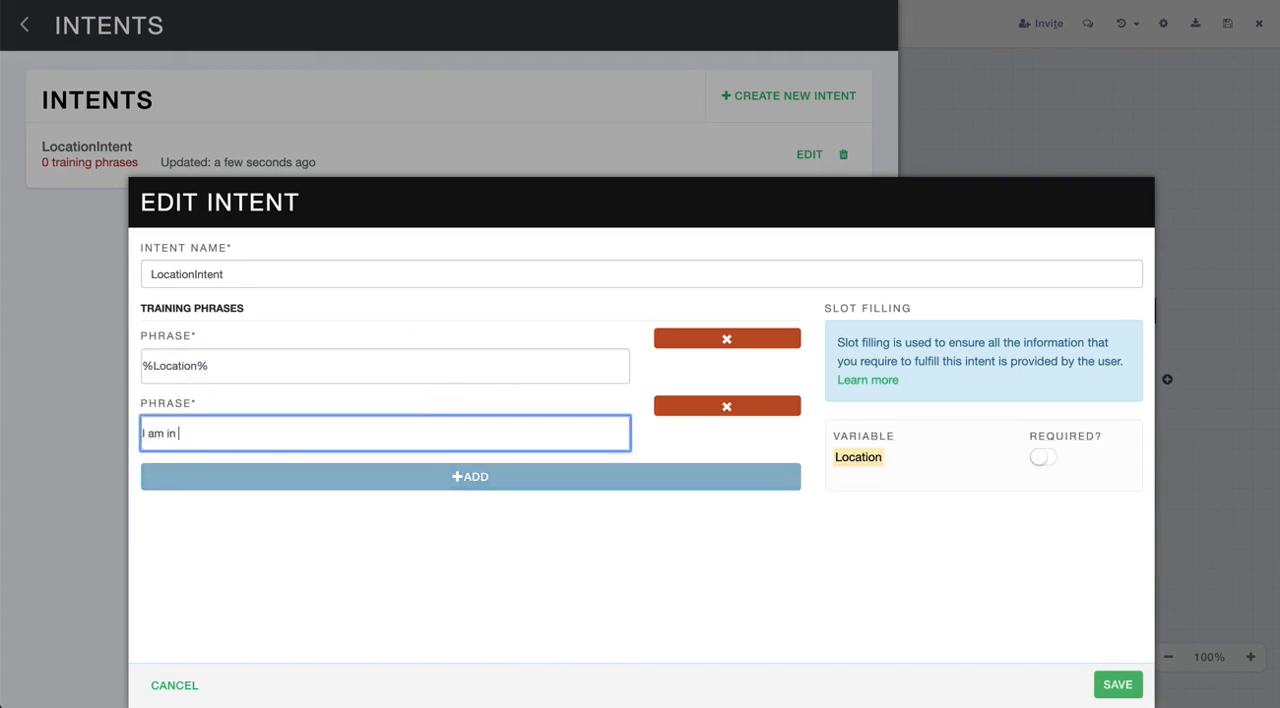
{"action": "type", "text": "%l"}
{"action": "key", "text": "Return"}
{"action": "left_click", "coordinate": [1118, 680]}
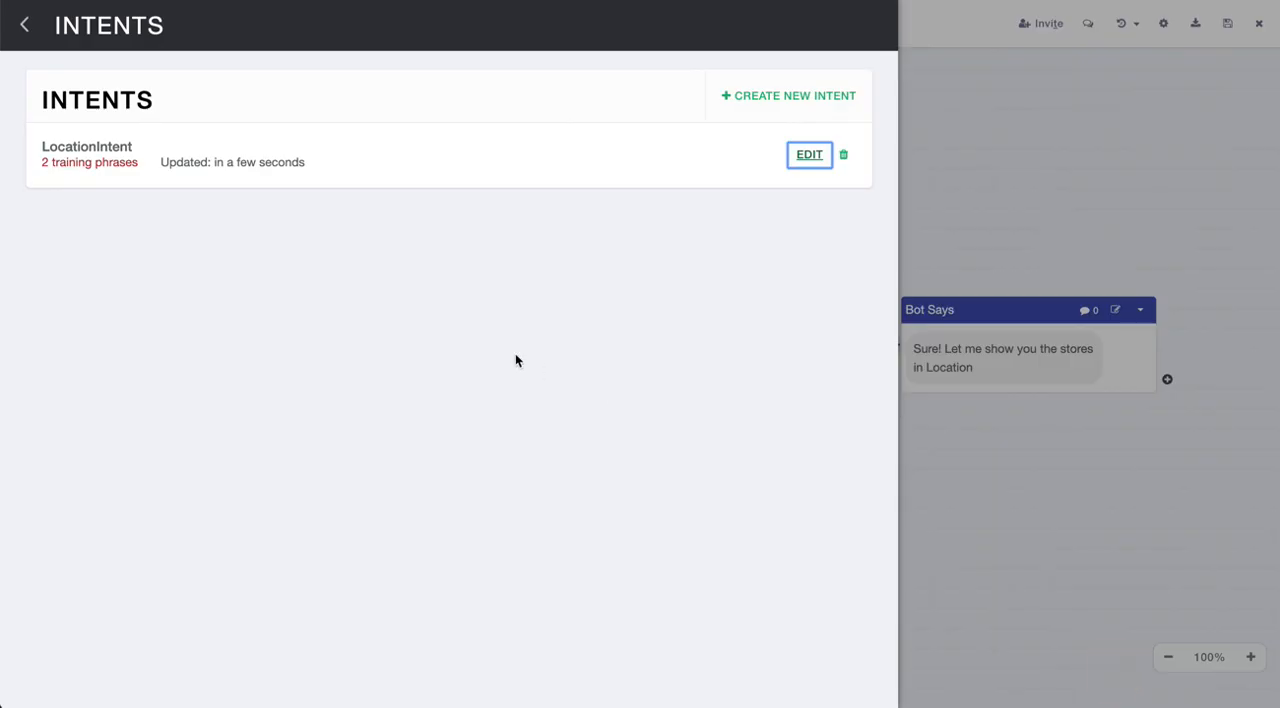
{"action": "left_click", "coordinate": [24, 25]}
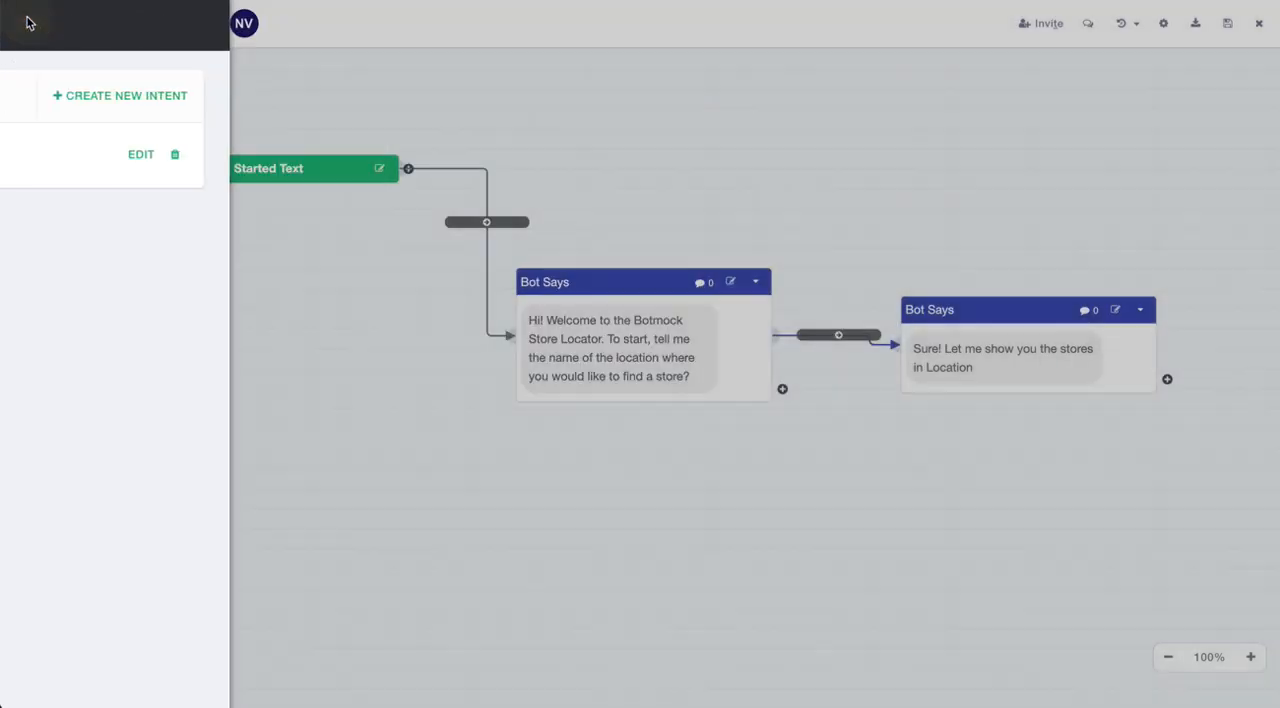
- Replace the word Location in the second Bot Says message with the %Location% variable and save the message
{"action": "left_click_drag", "start_coordinate": [957, 311], "coordinate": [970, 306]}
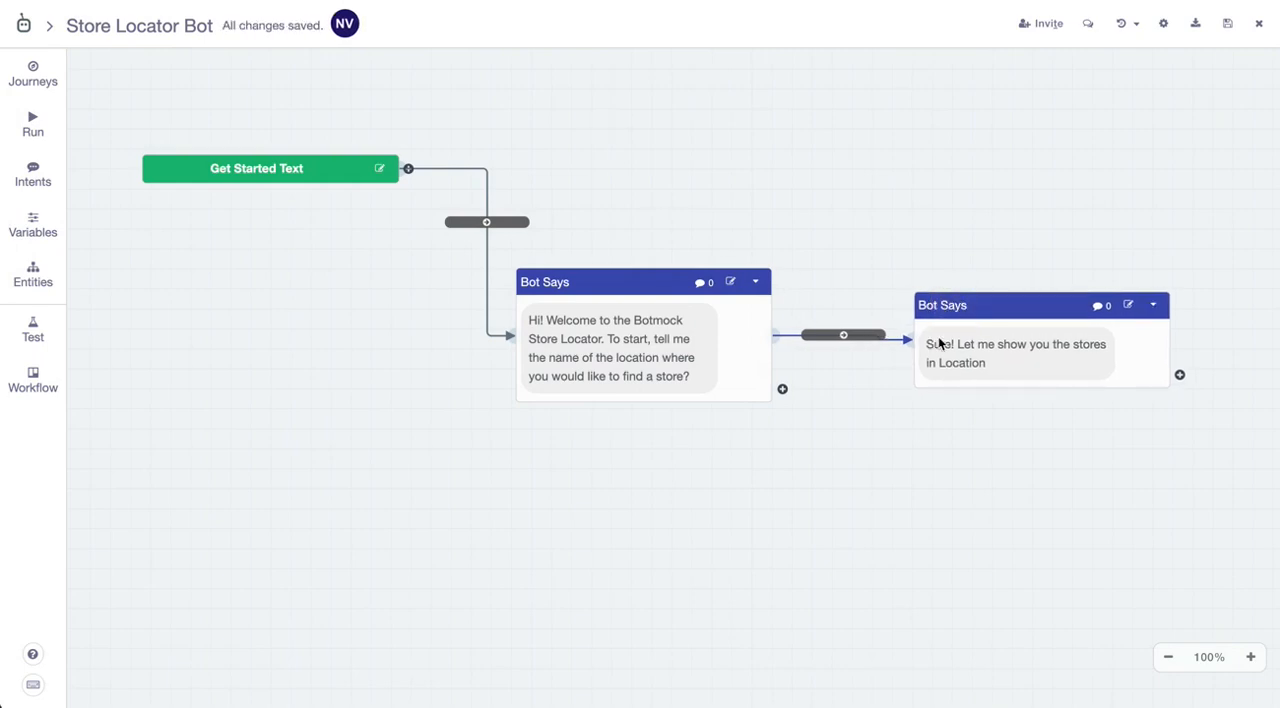
{"action": "left_click", "coordinate": [946, 350]}
{"action": "left_click_drag", "start_coordinate": [472, 232], "coordinate": [540, 234]}
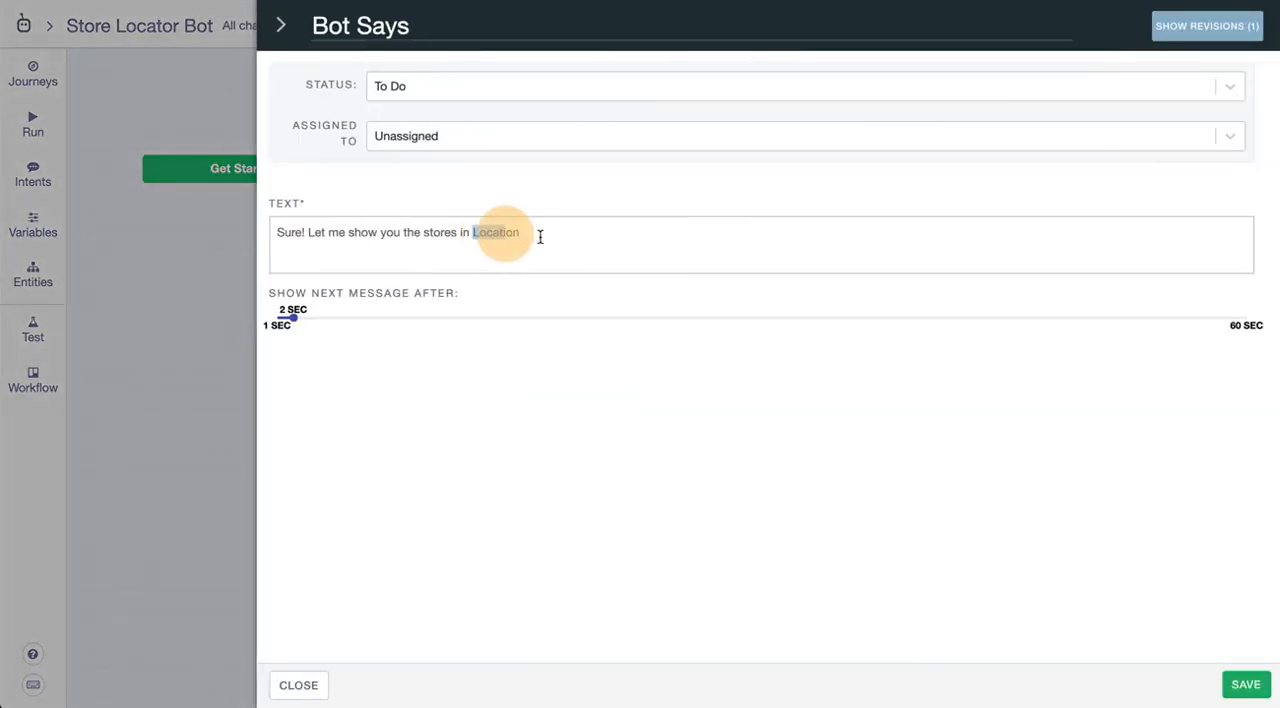
{"action": "type", "text": "%Lo"}
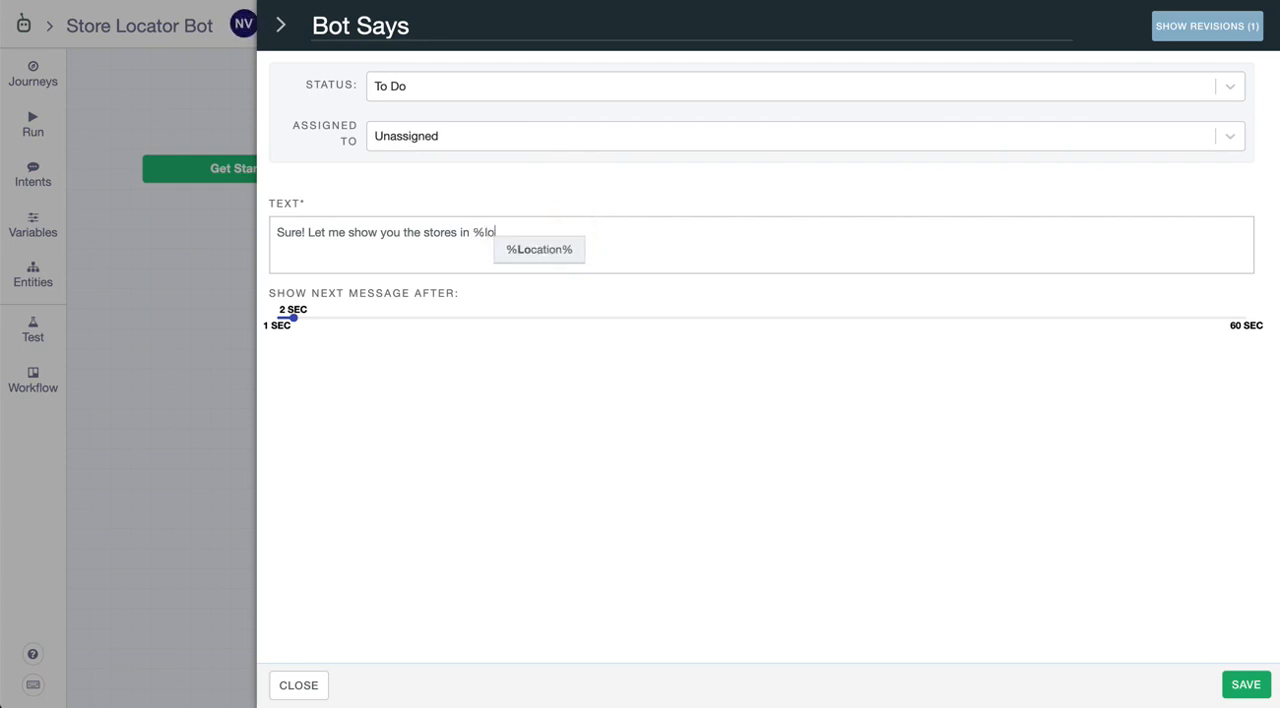
{"action": "key", "text": "Return"}
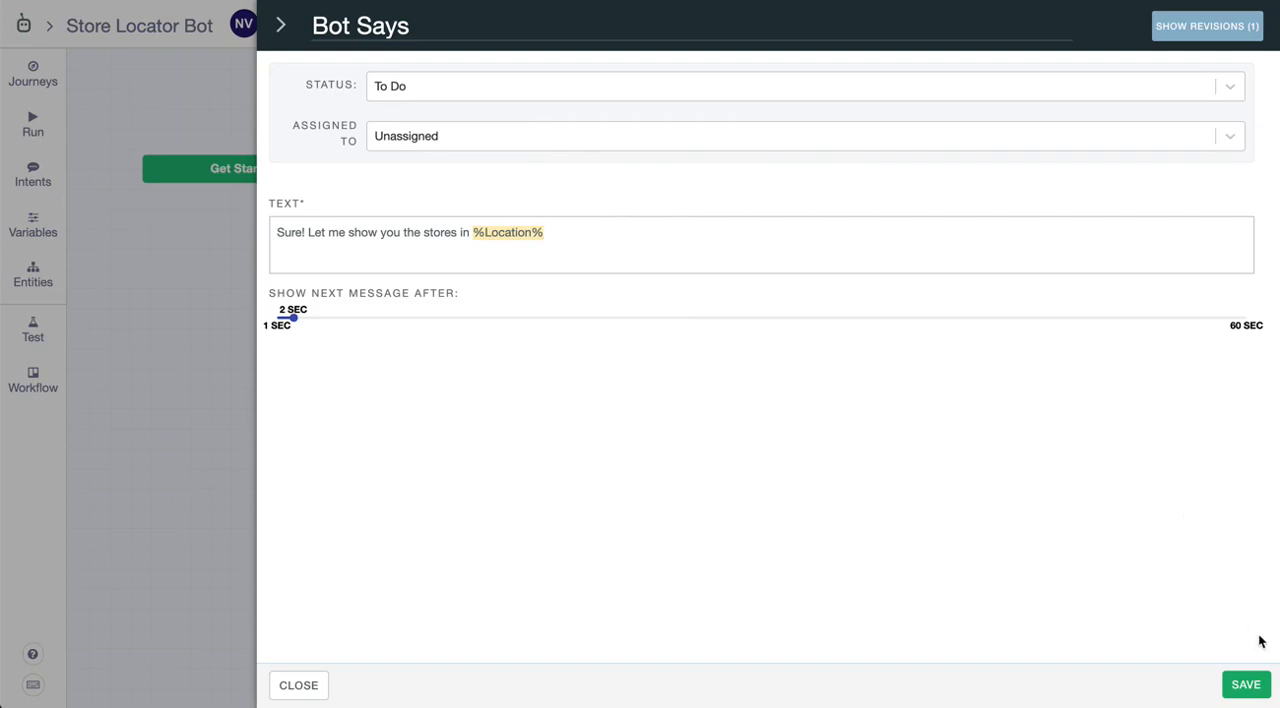
{"action": "left_click", "coordinate": [1246, 684]}
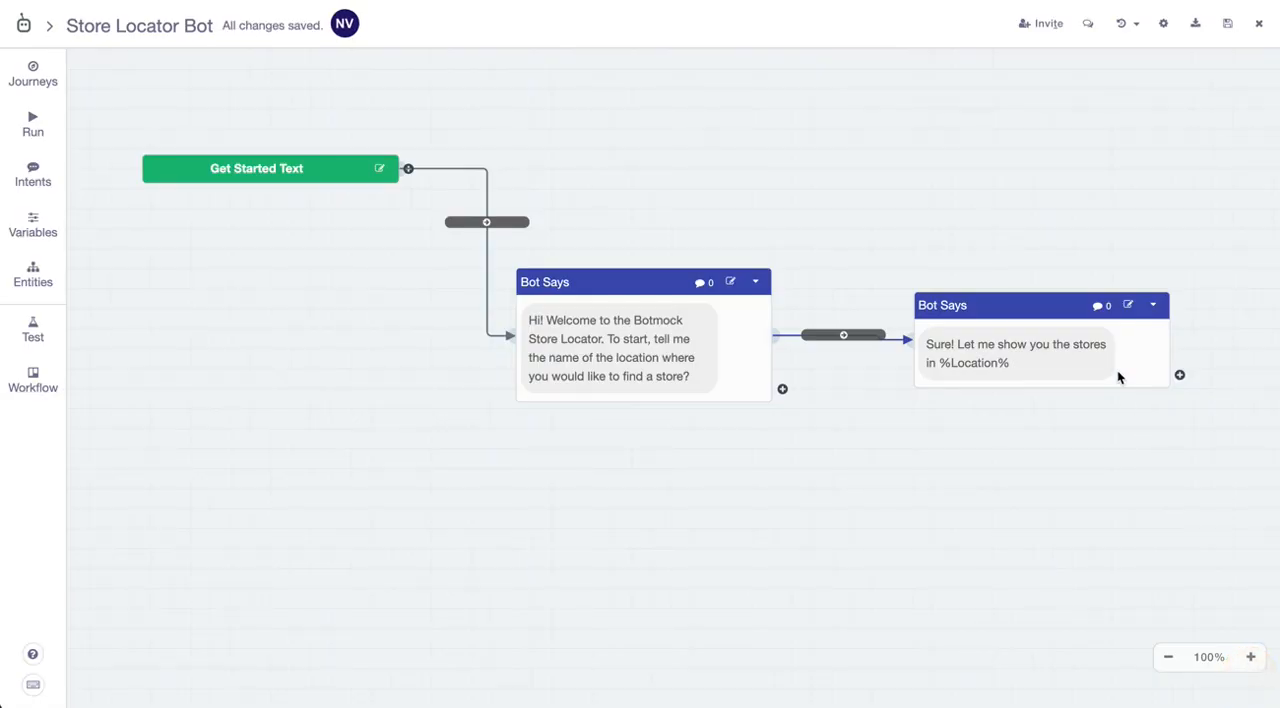
- Make the connection between the two Bot Says messages require LocationIntent, and shift the second message slightly right
{"action": "left_click", "coordinate": [839, 337]}
{"action": "left_click", "coordinate": [460, 437]}
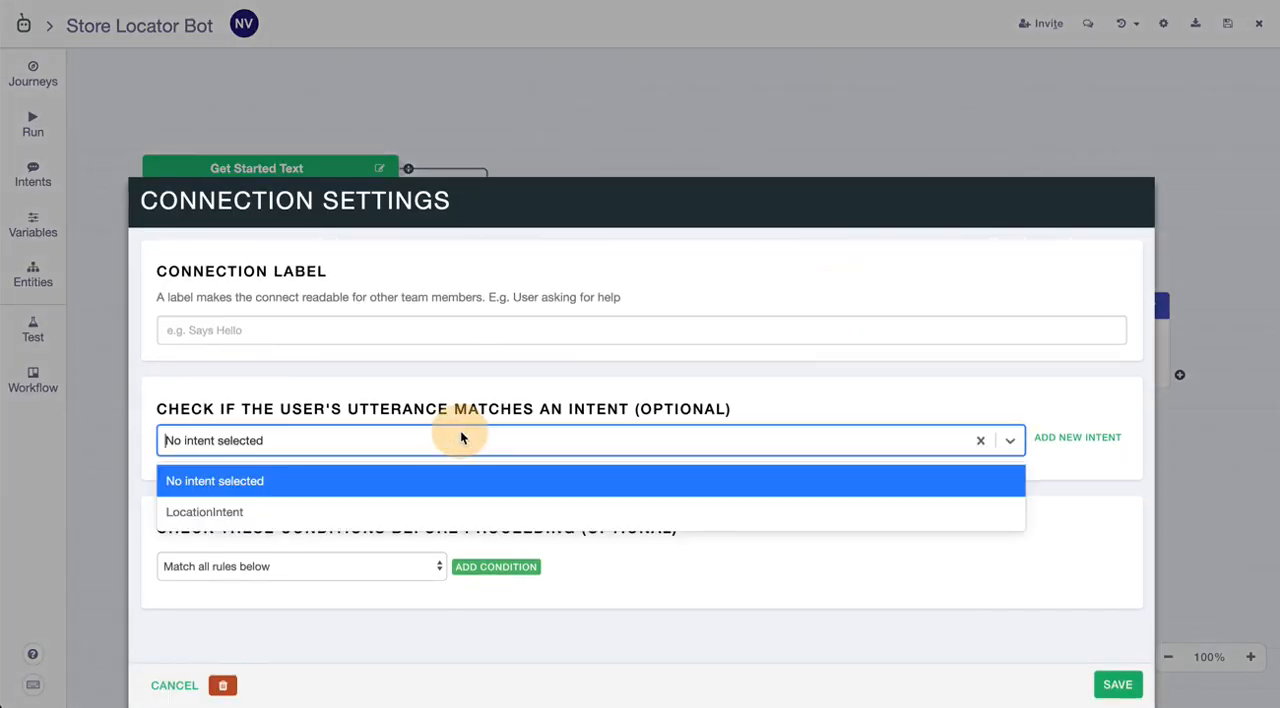
{"action": "left_click", "coordinate": [443, 513]}
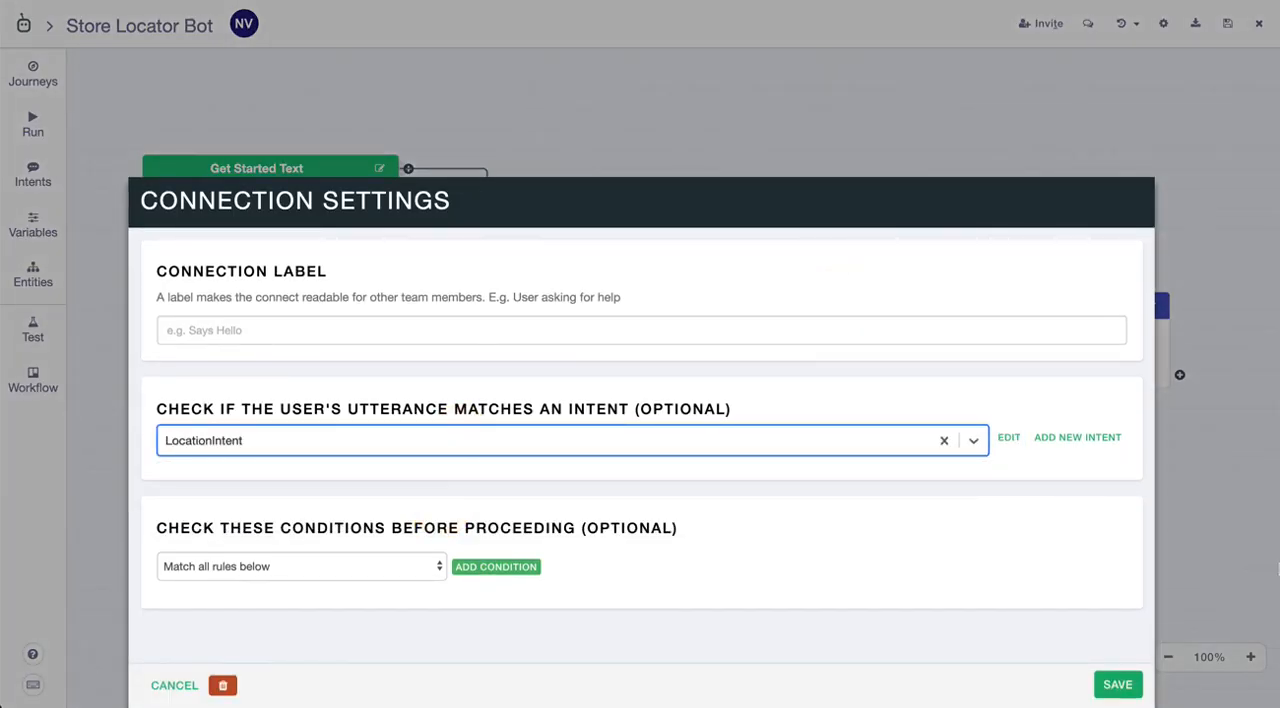
{"action": "left_click", "coordinate": [1117, 685]}
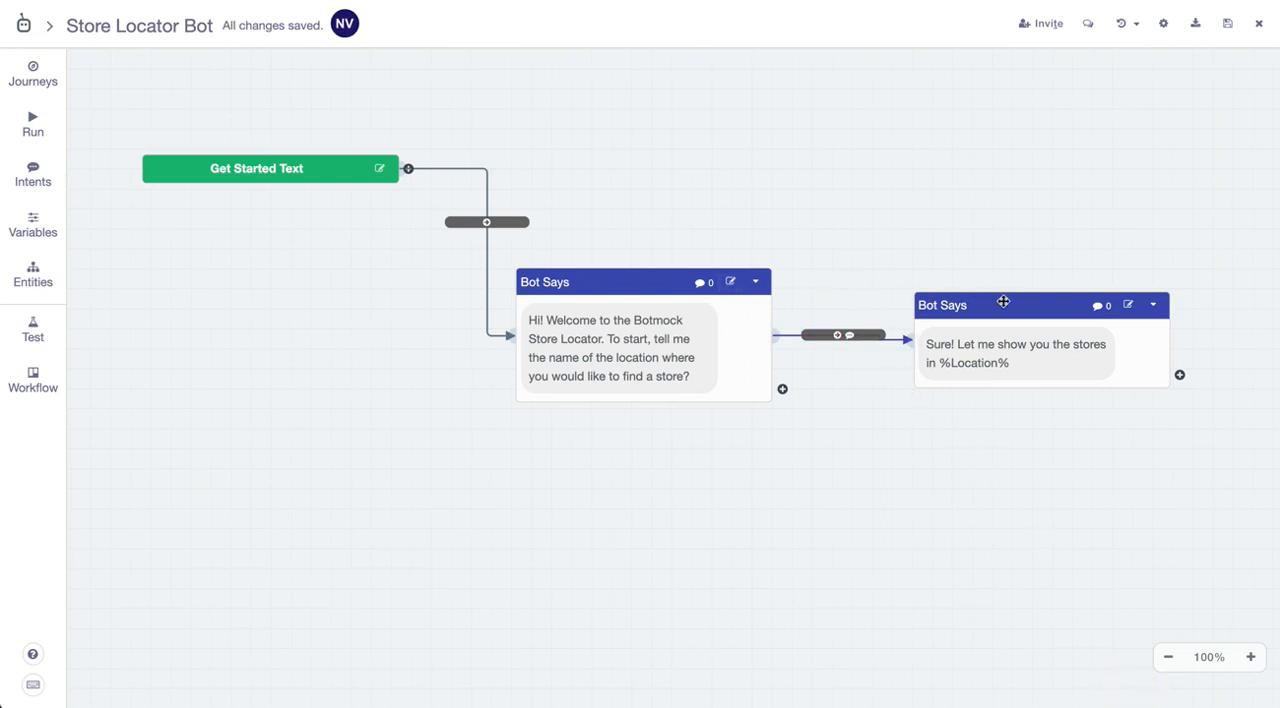
{"action": "left_click_drag", "start_coordinate": [1004, 307], "coordinate": [1038, 308]}
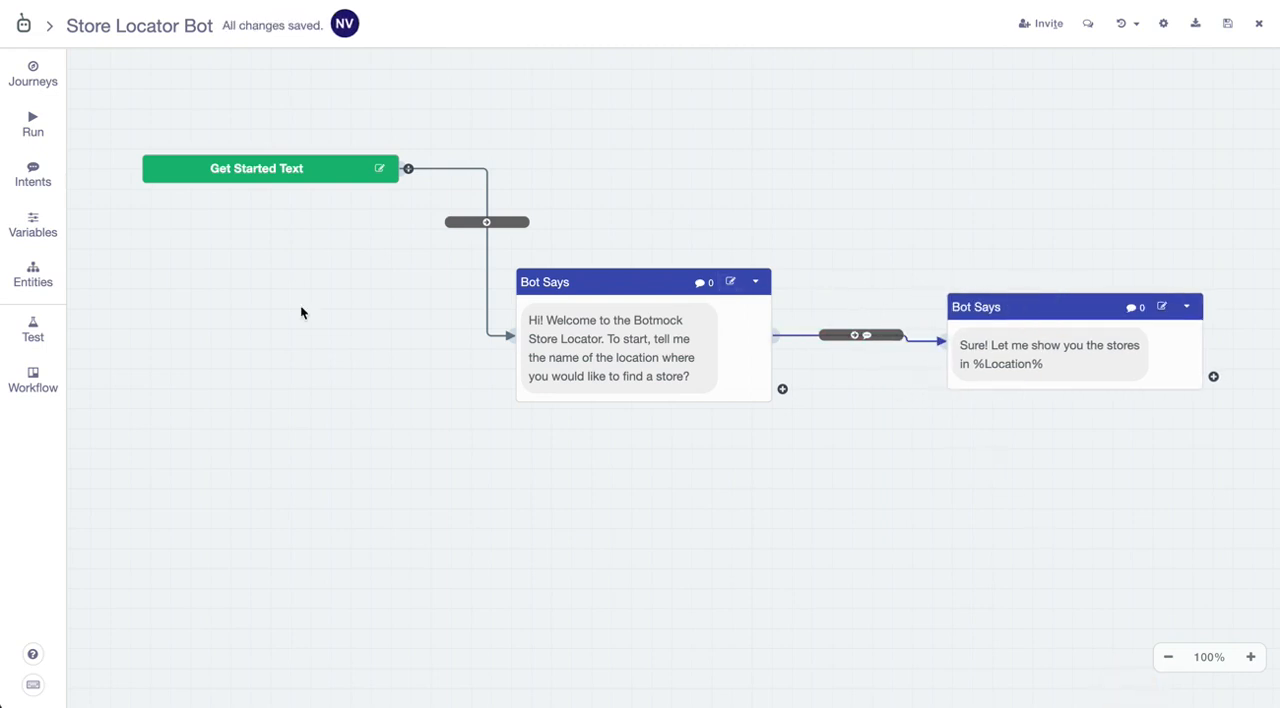
- Run the conversation flow, answer the bot's location question with "New York City", and close the test
{"action": "left_click", "coordinate": [33, 122]}
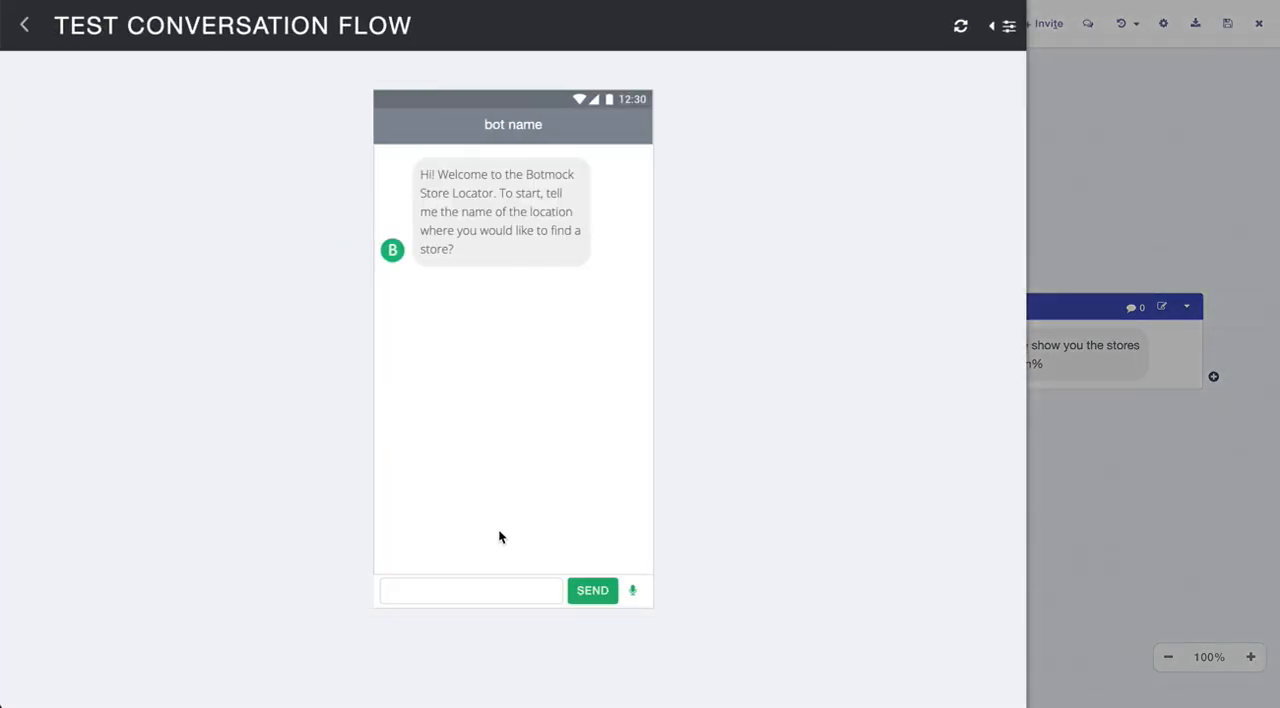
{"action": "left_click", "coordinate": [506, 589]}
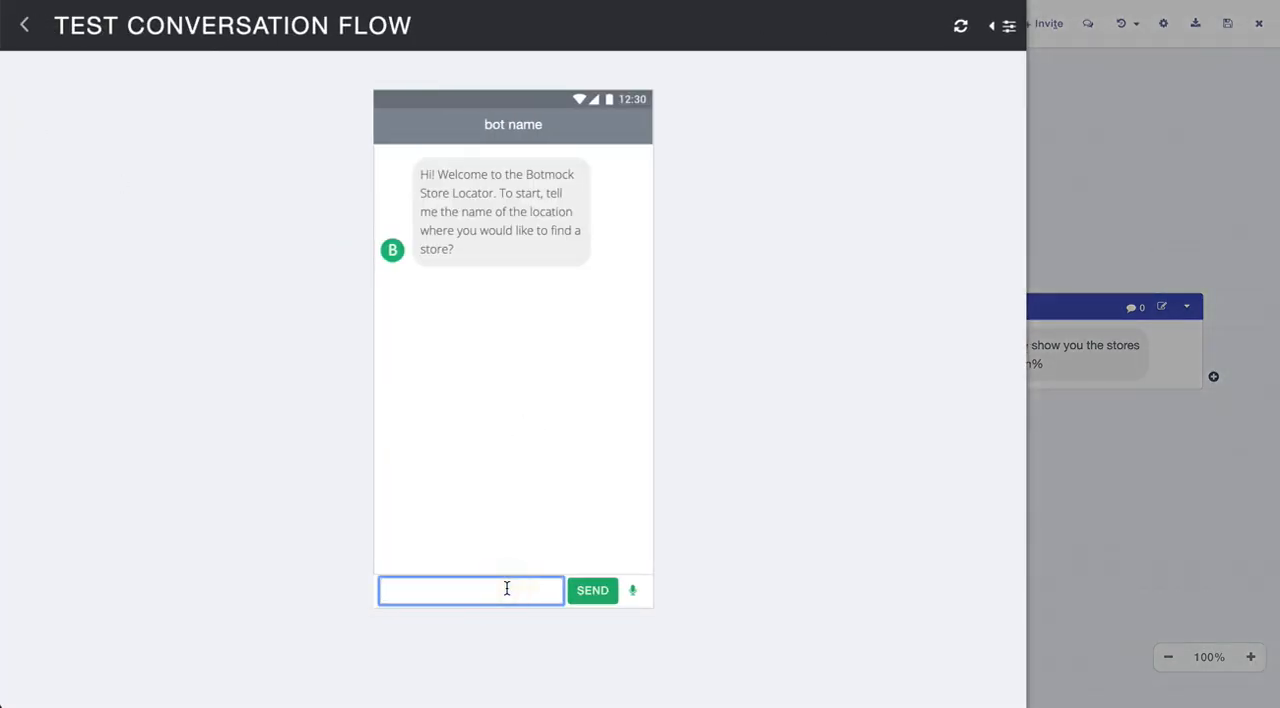
{"action": "type", "text": "New York City"}
{"action": "left_click", "coordinate": [592, 590]}
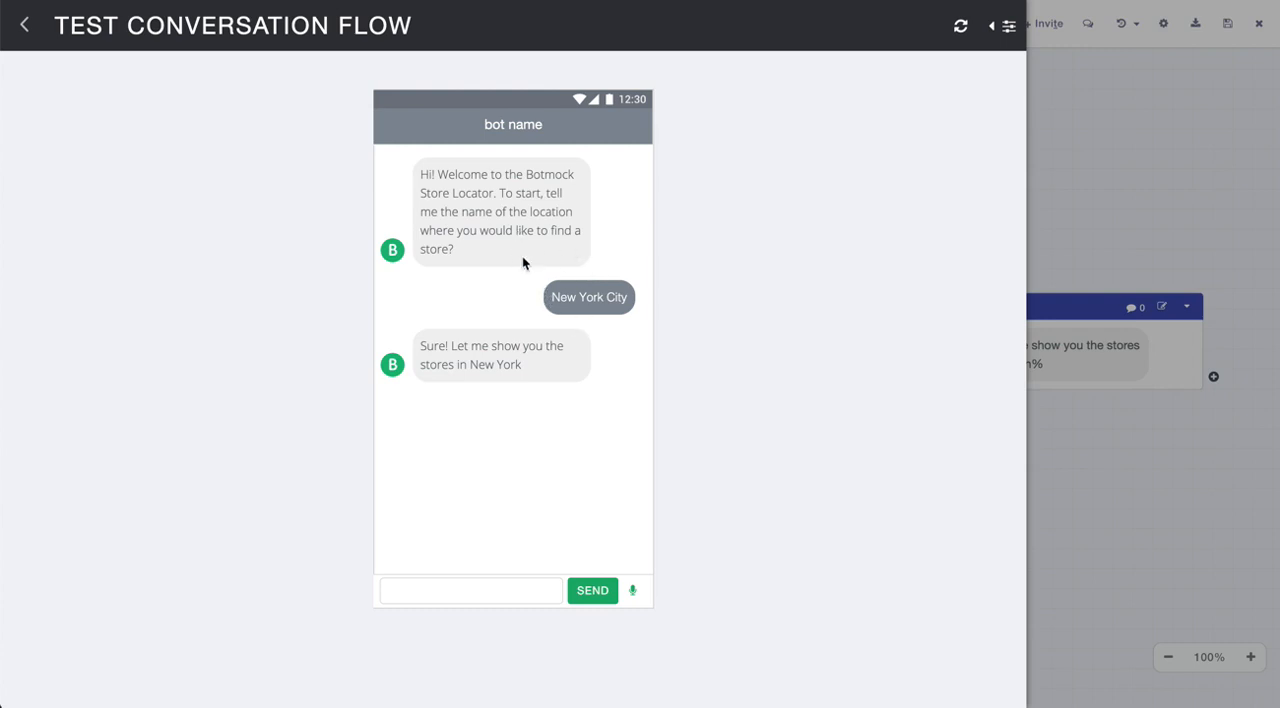
{"action": "left_click", "coordinate": [26, 33]}
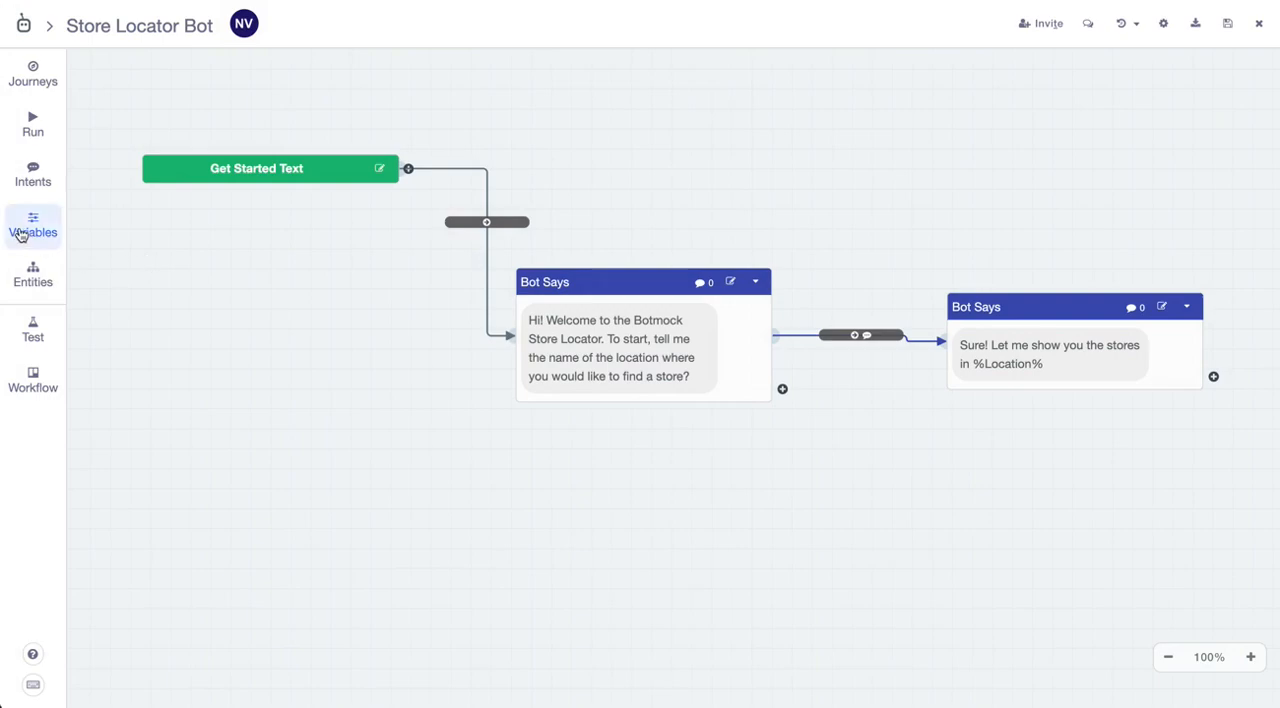
- Change the entity type of the Location variable to Country, save the variable, and return to the flow
{"action": "left_click", "coordinate": [22, 227]}
{"action": "left_click", "coordinate": [807, 158]}
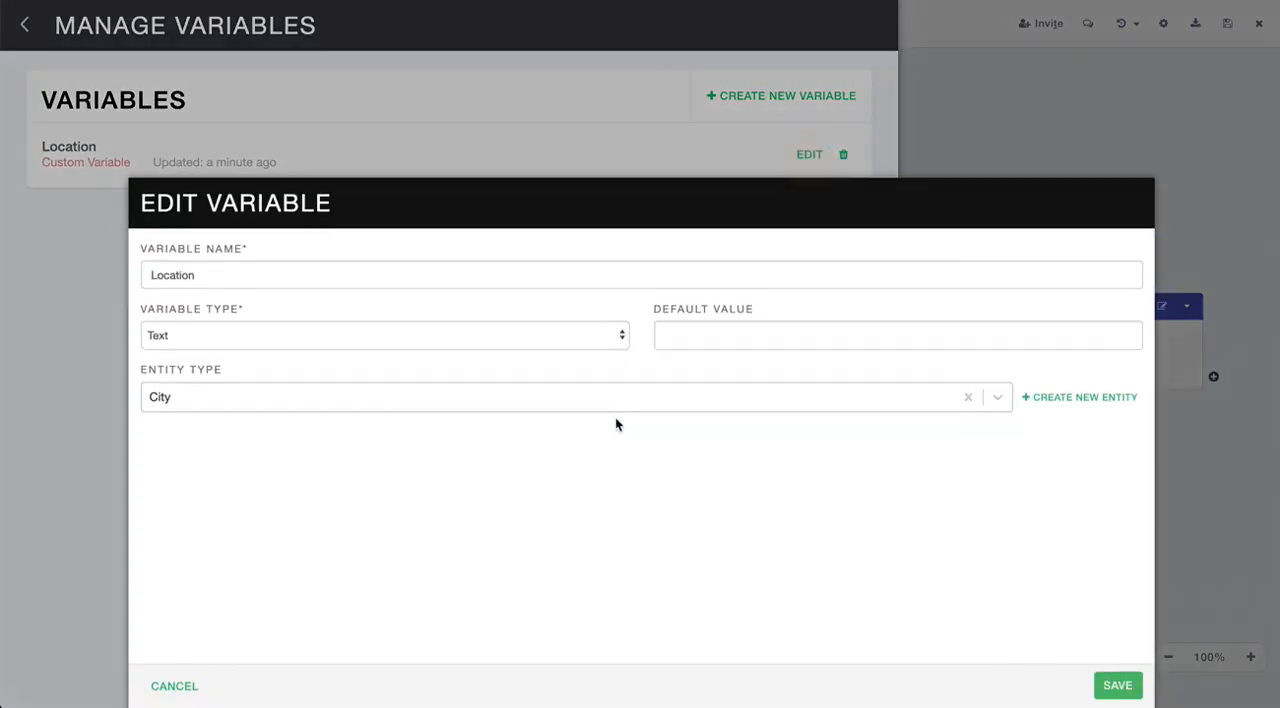
{"action": "left_click", "coordinate": [618, 400]}
{"action": "scroll", "coordinate": [565, 580], "scroll_direction": "down", "scroll_amount": 1}
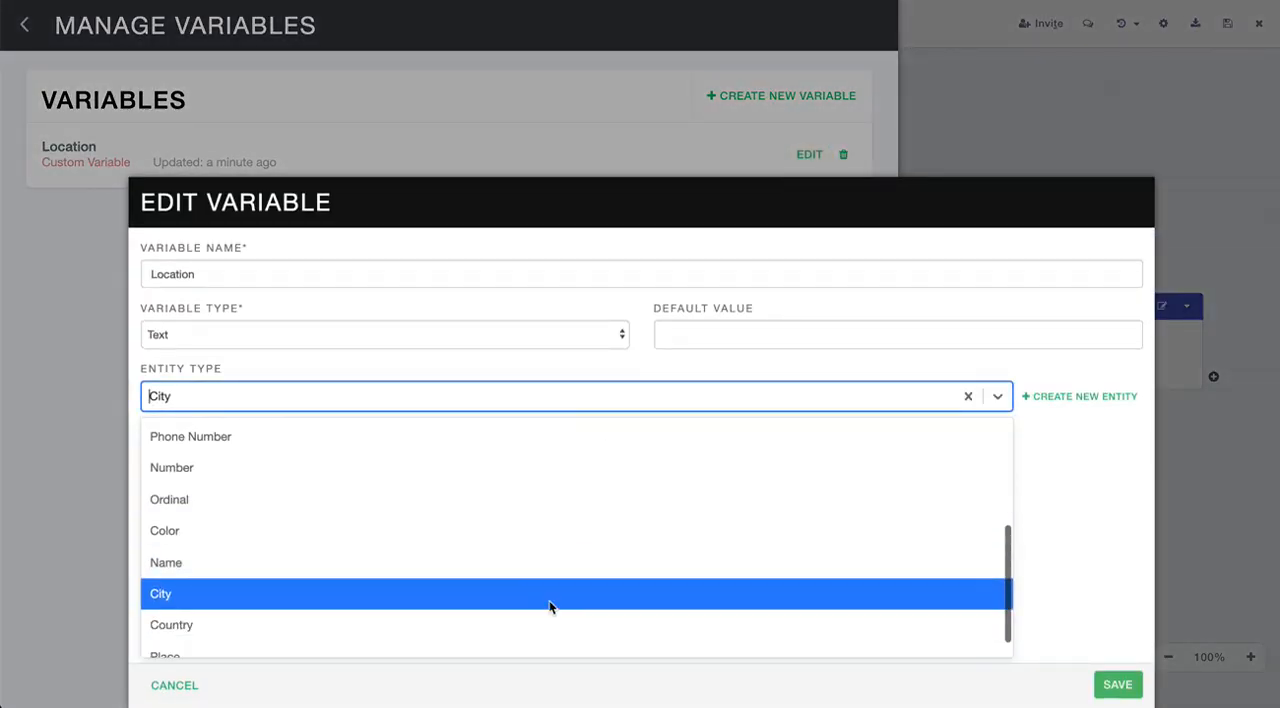
{"action": "left_click", "coordinate": [538, 625]}
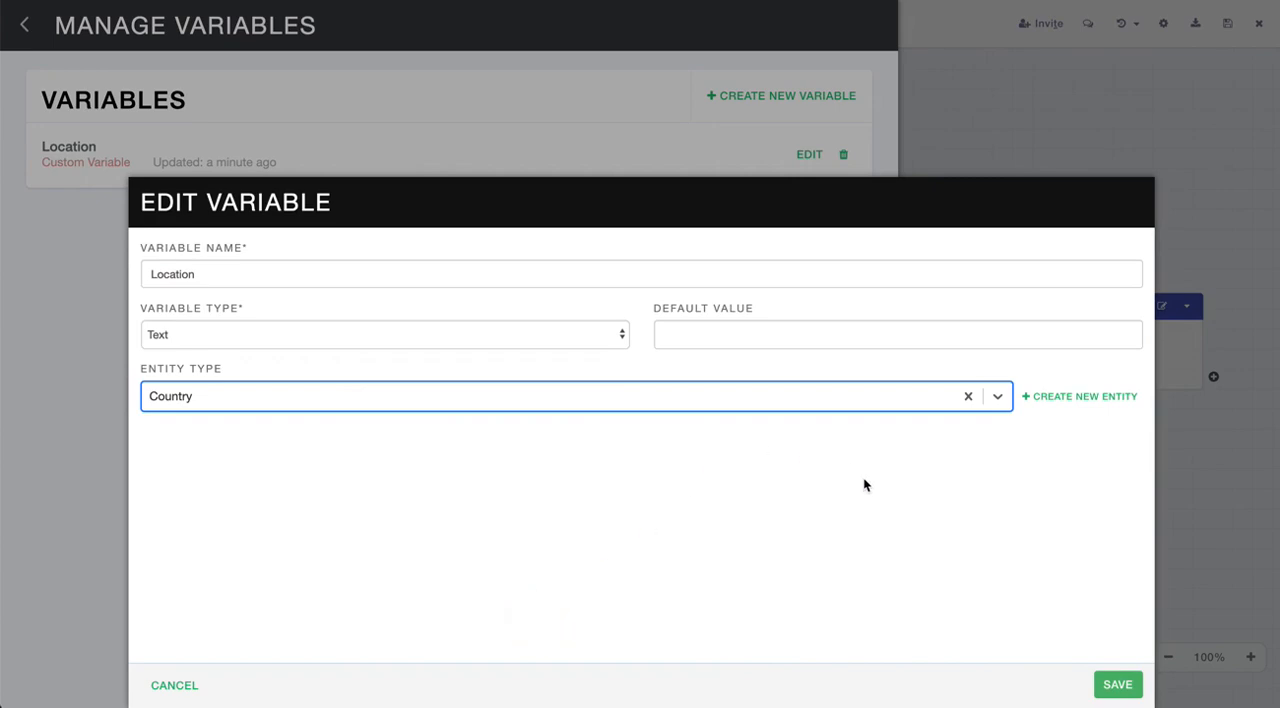
{"action": "left_click", "coordinate": [1115, 685]}
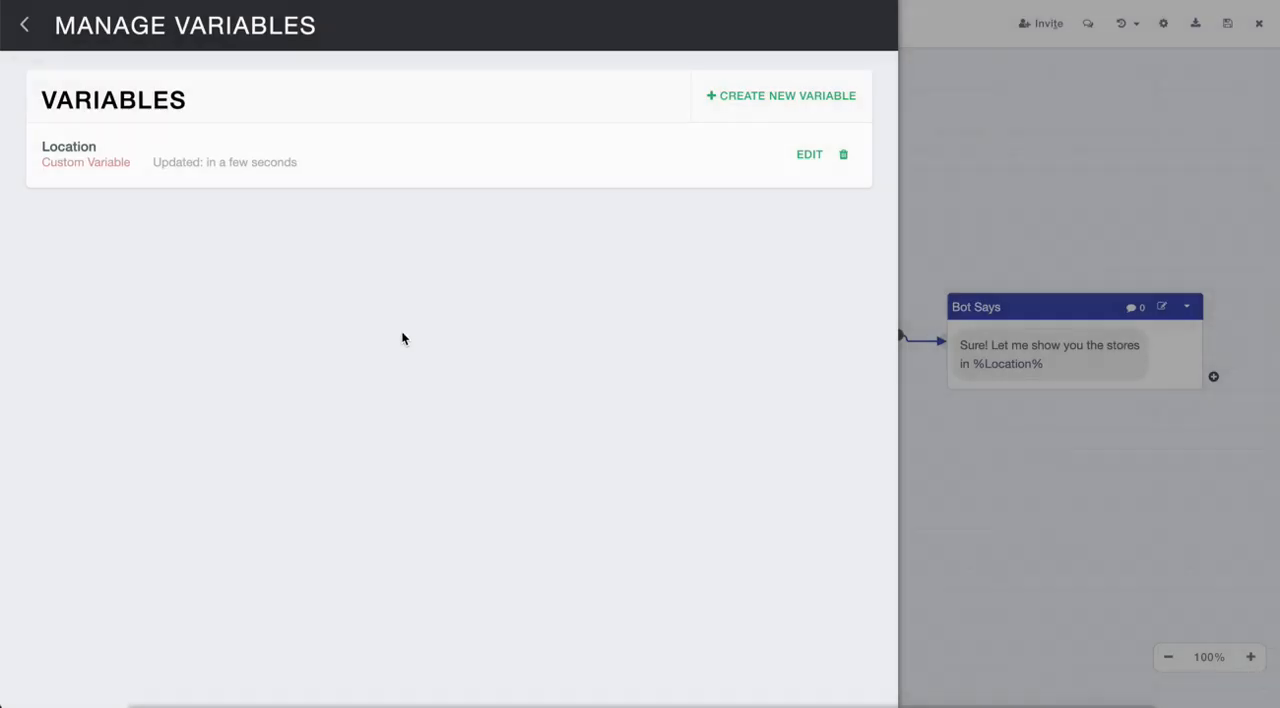
{"action": "left_click", "coordinate": [24, 25]}
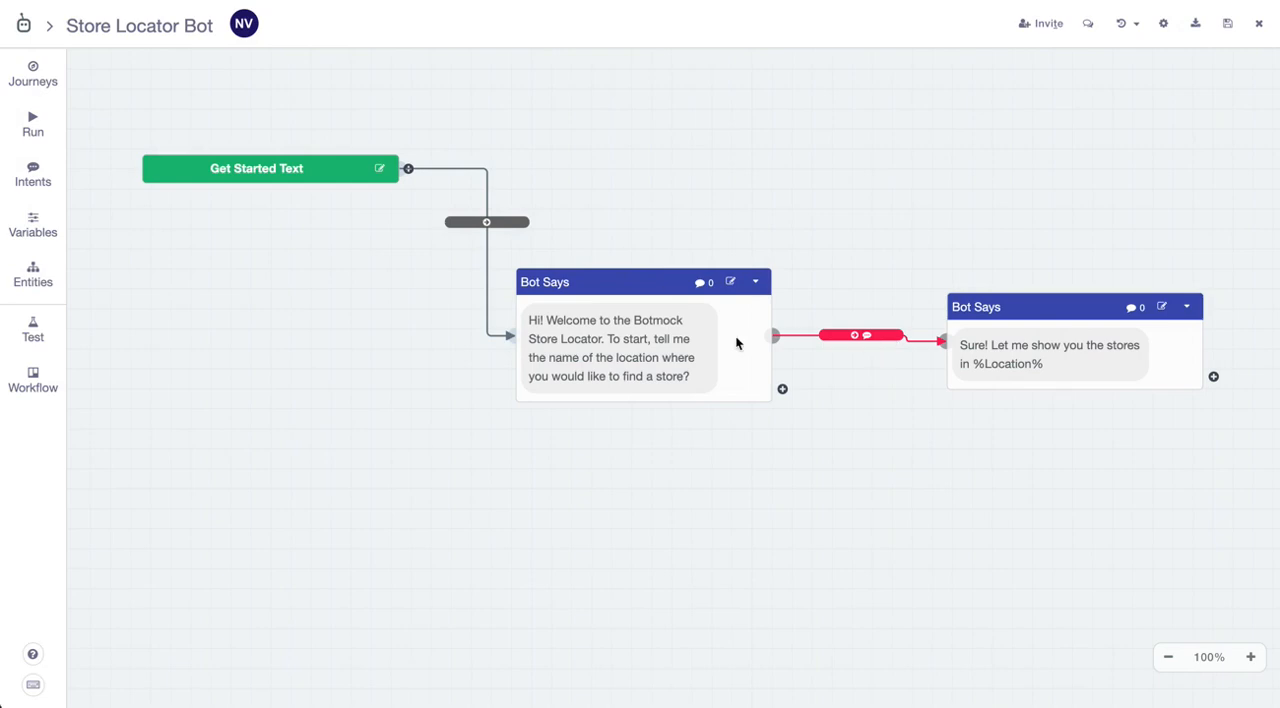
- Run the conversation flow again, answer the bot's location question with "United States", and close the test
{"action": "left_click", "coordinate": [34, 138]}
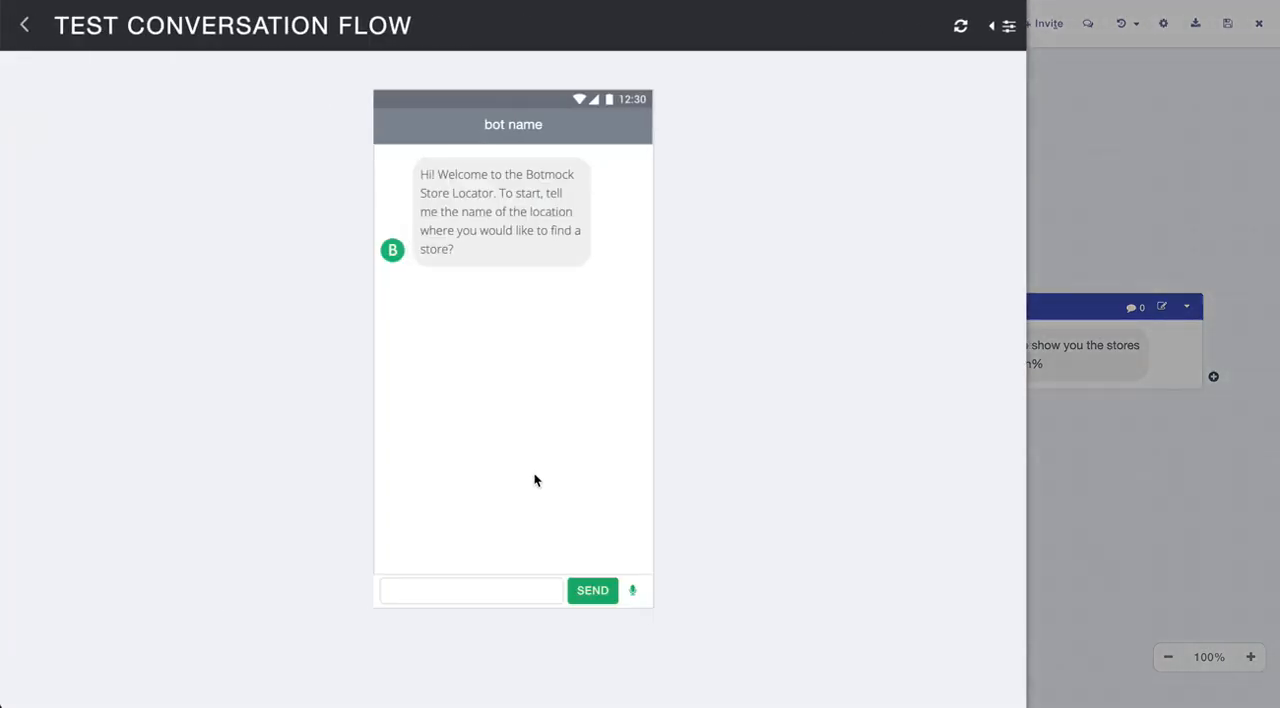
{"action": "left_click", "coordinate": [482, 588]}
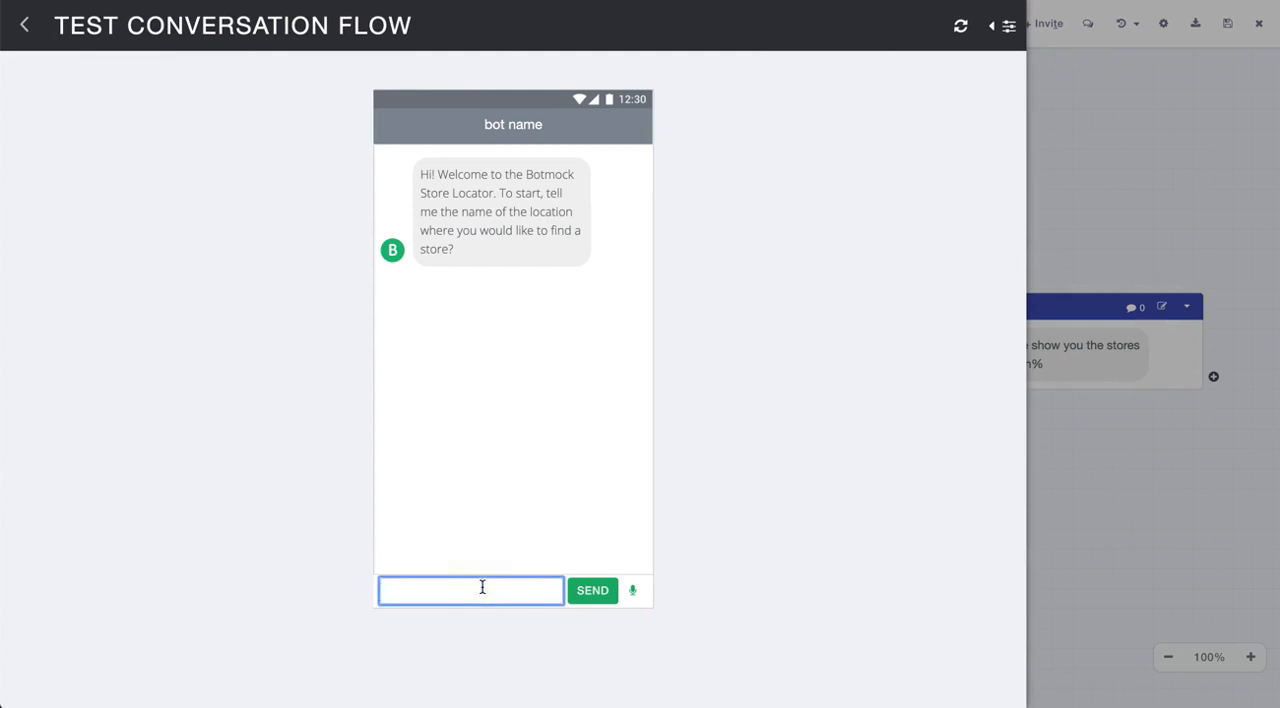
{"action": "type", "text": "Un"}
{"action": "type", "text": "ited States"}
{"action": "left_click", "coordinate": [576, 590]}
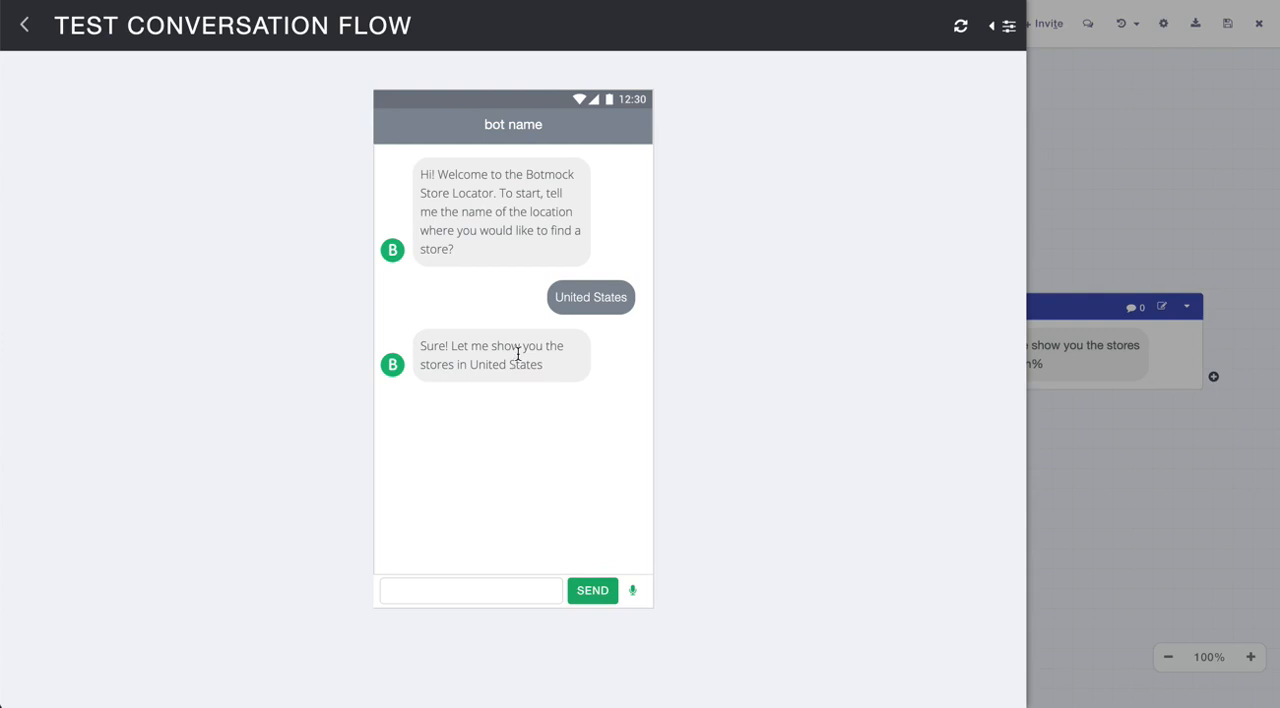
{"action": "left_click", "coordinate": [1009, 26]}
{"action": "left_click", "coordinate": [1009, 26]}
{"action": "left_click", "coordinate": [27, 27]}
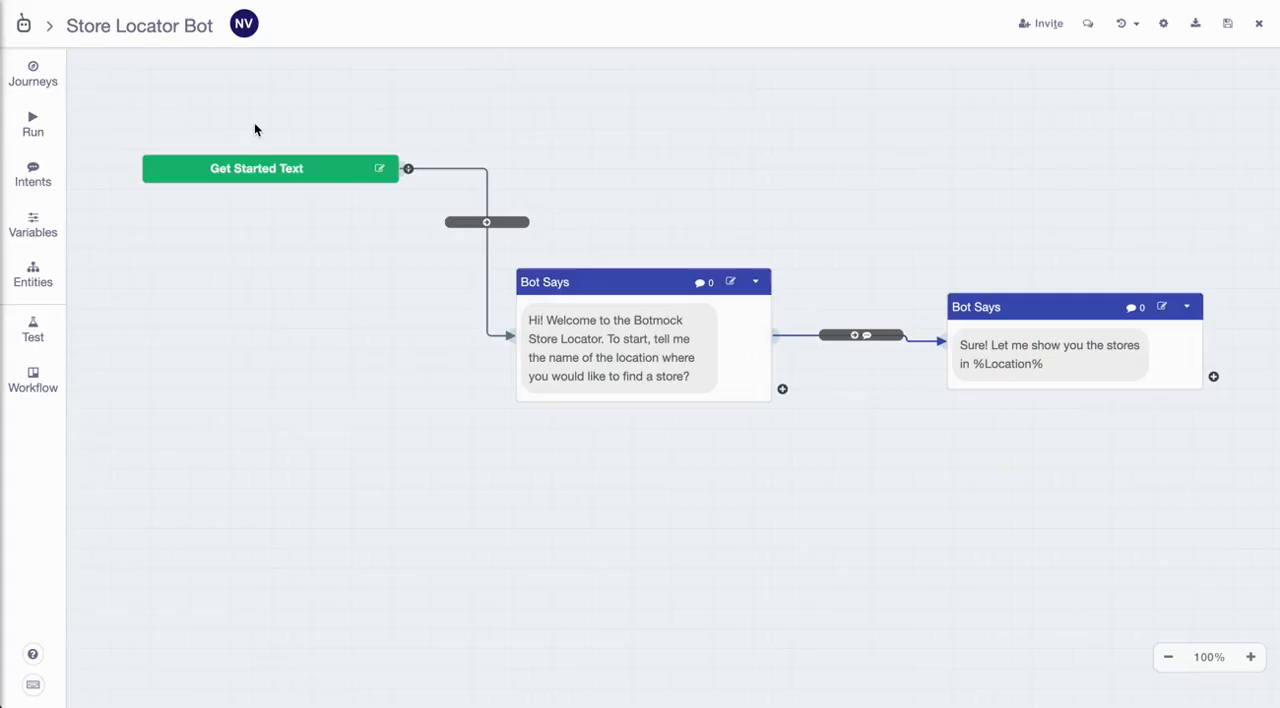